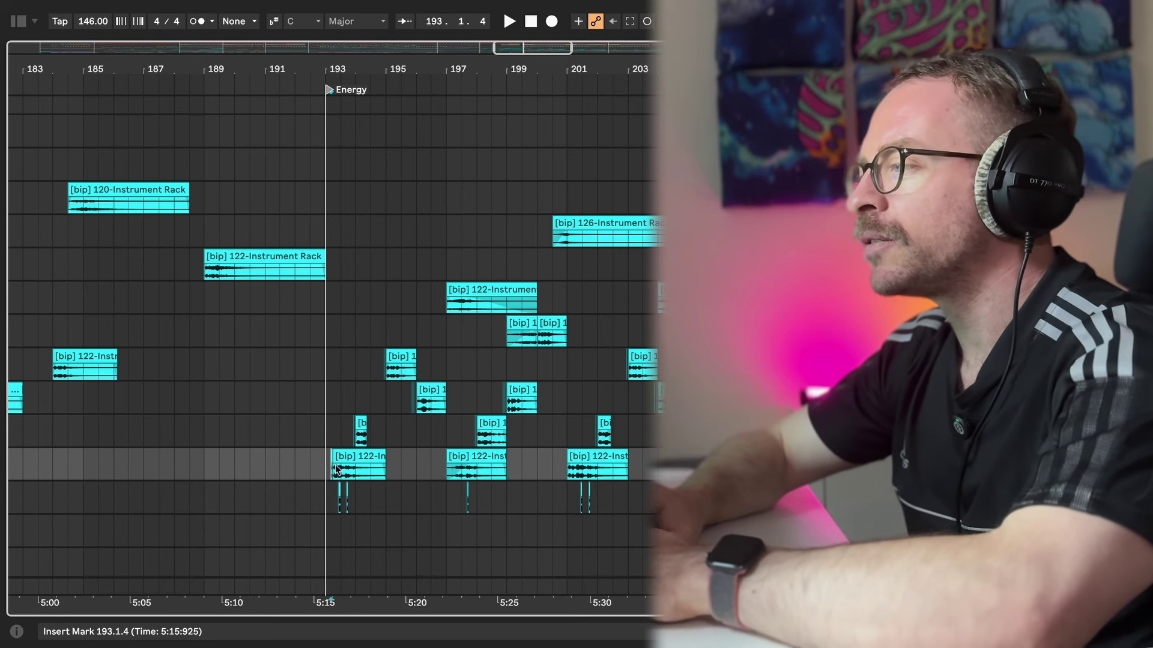
Step: Play from the Energy marker, then replay from the 122-Instrument Rack clip at bar 193
{"action": "key", "text": "space"}
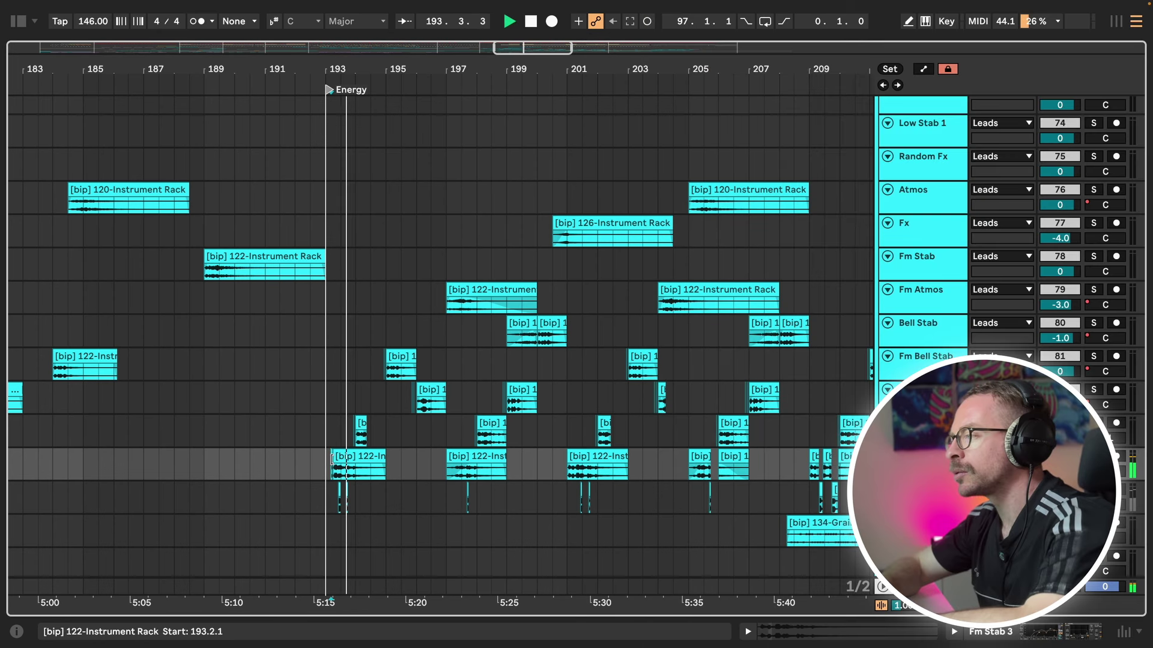
{"action": "left_click", "coordinate": [360, 435]}
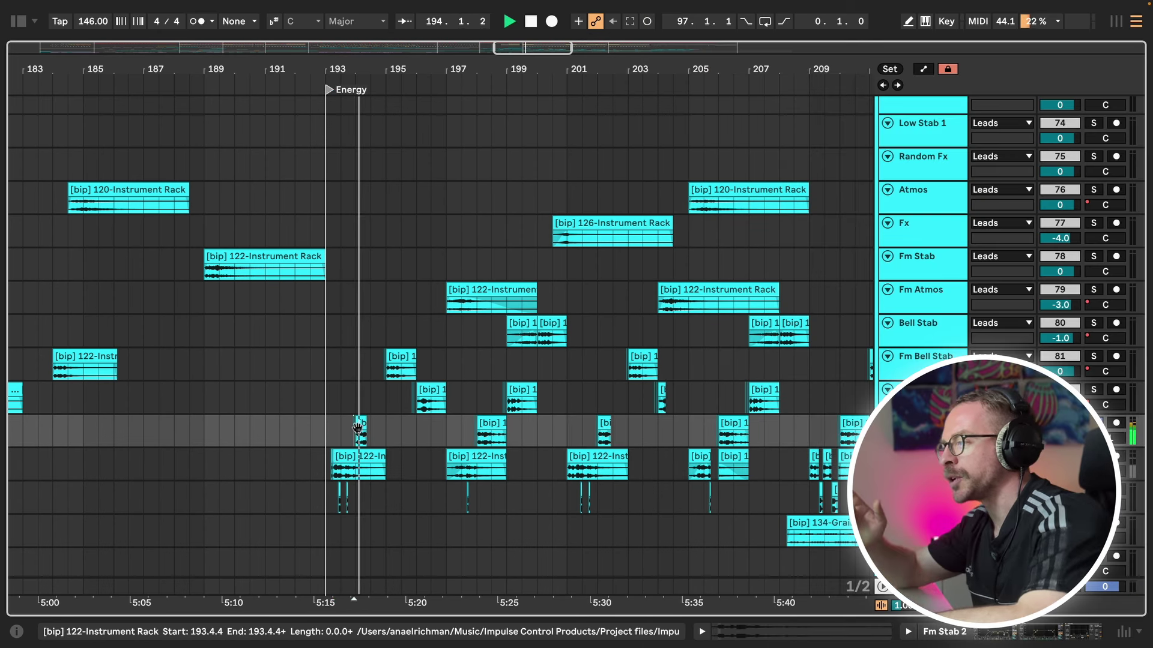
{"action": "left_click", "coordinate": [341, 495]}
{"action": "key", "text": "space"}
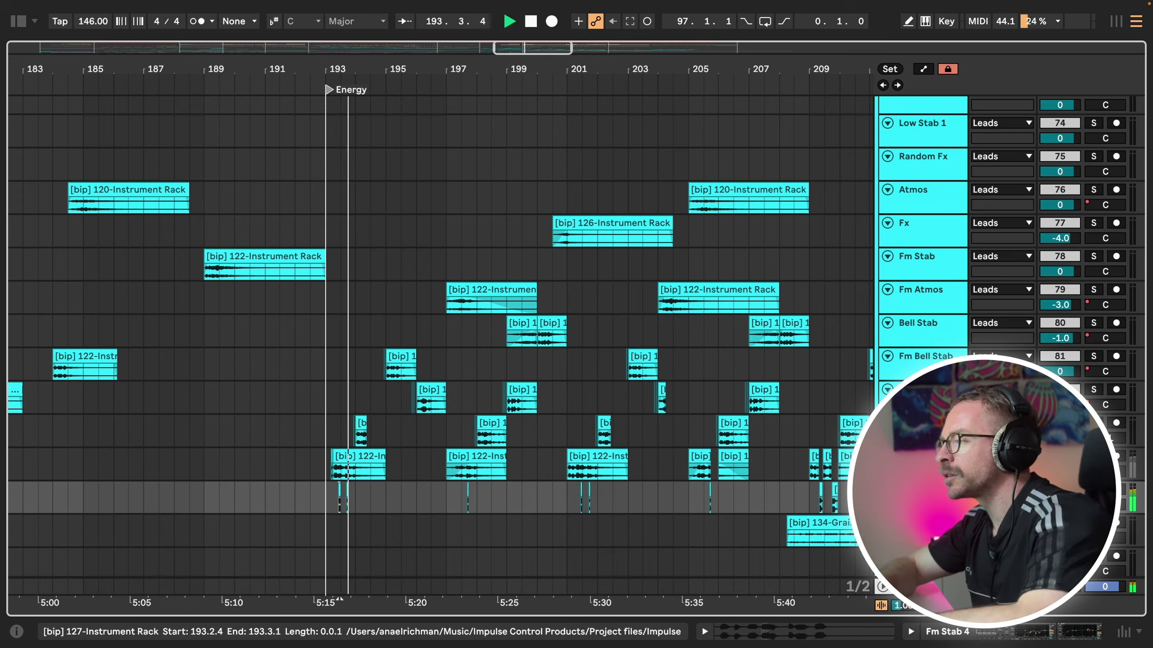
{"action": "left_click", "coordinate": [332, 458]}
{"action": "key", "text": "space"}
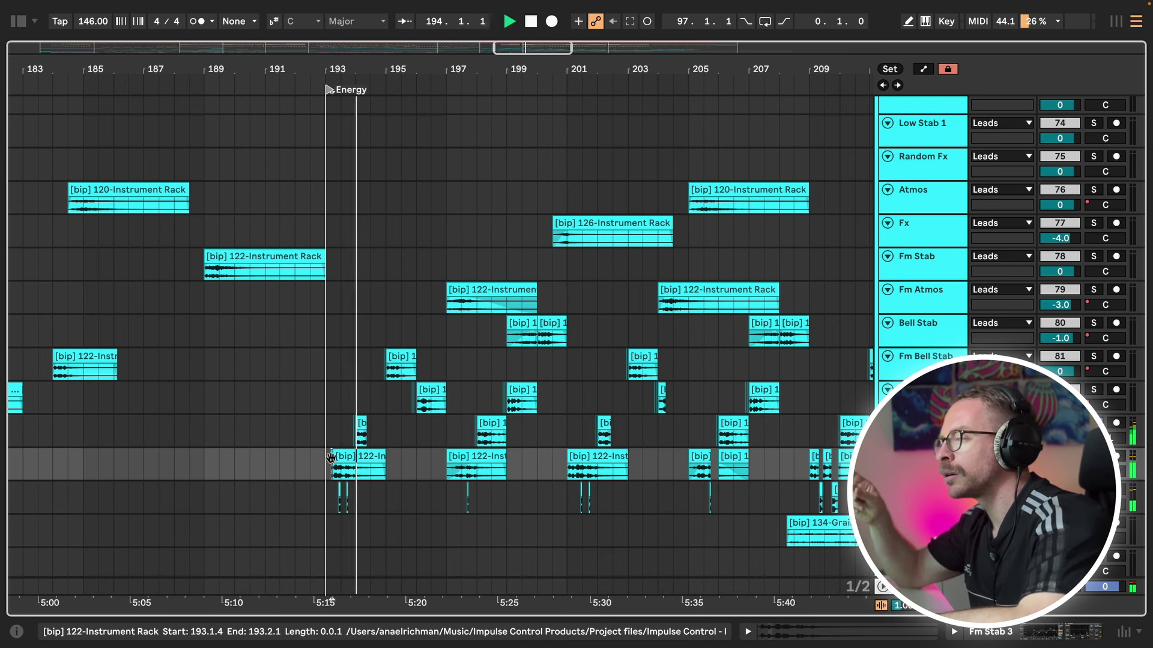
{"action": "key", "text": "space"}
Step: Solo Fm Bell Stab, Bell Stab and Fx during playback, then select the Atmos 120-Instrument Rack clip
{"action": "left_click_drag", "start_coordinate": [1105, 372], "coordinate": [1104, 360]}
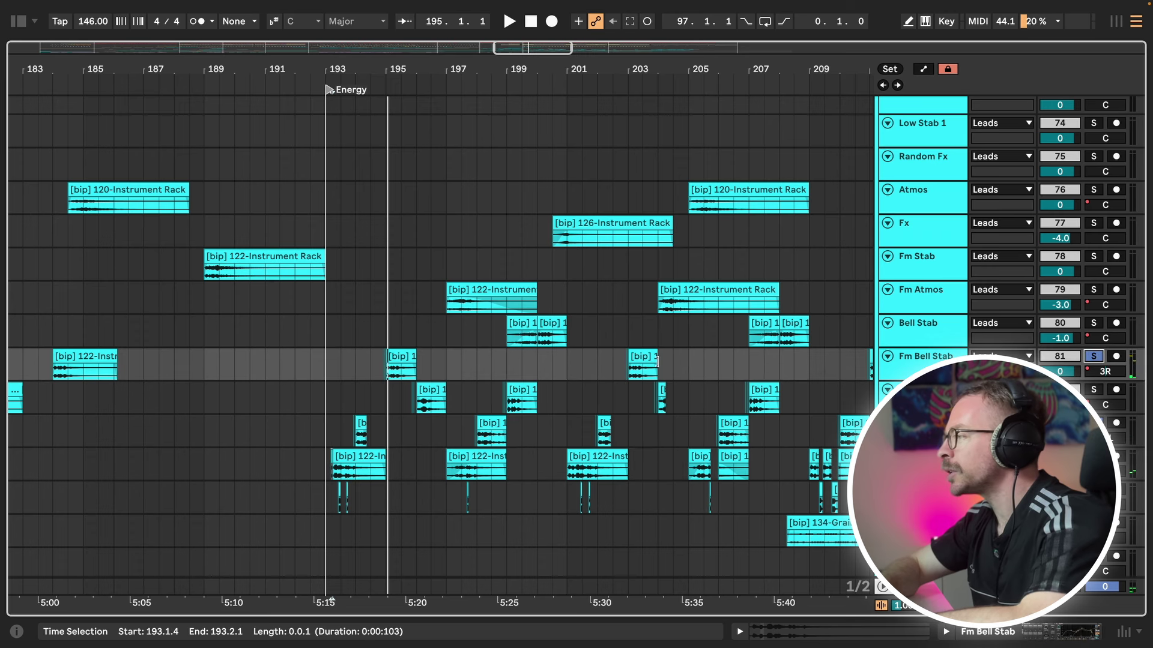
{"action": "key", "text": "Down"}
{"action": "key", "text": "space"}
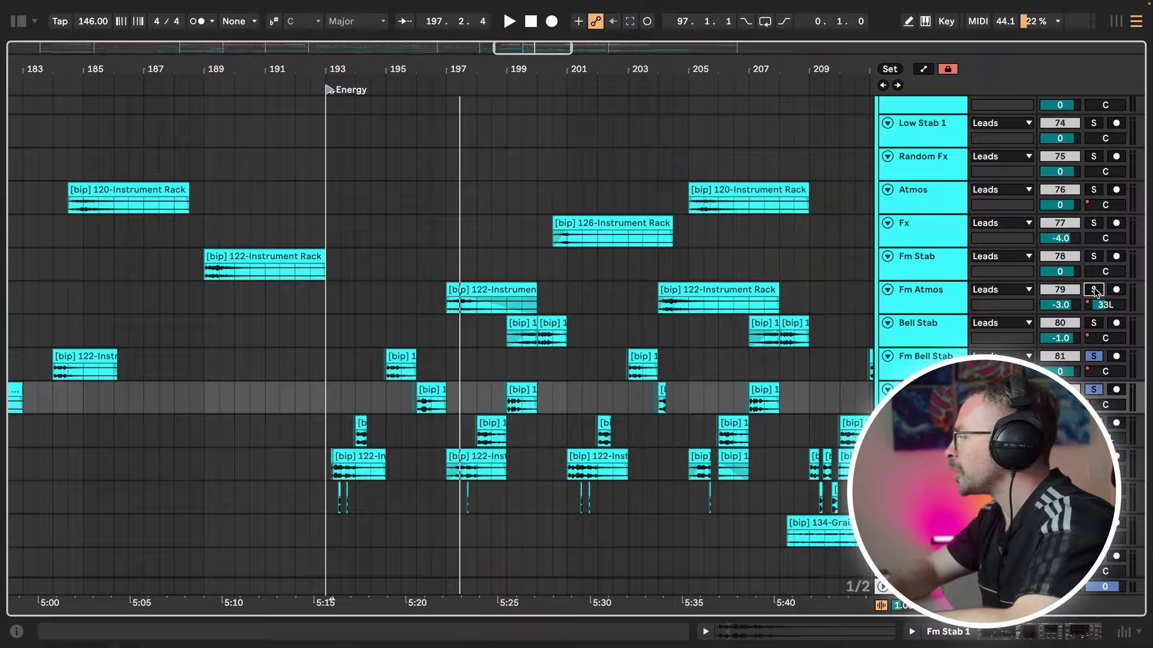
{"action": "left_click", "coordinate": [505, 293]}
{"action": "left_click", "coordinate": [501, 288]}
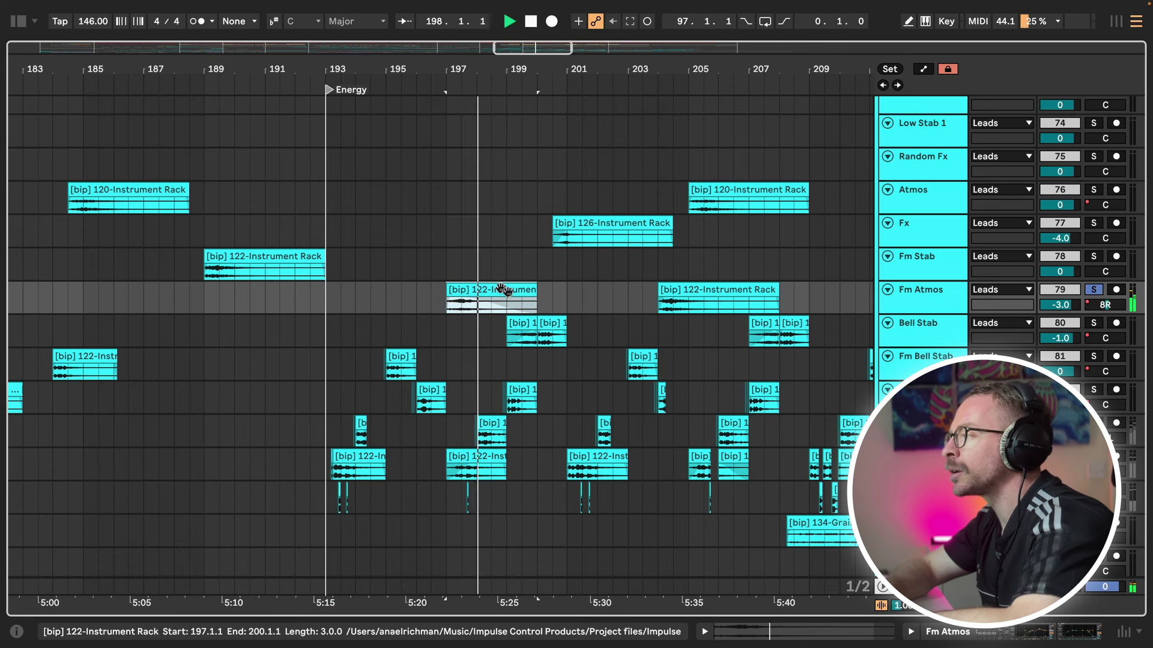
{"action": "left_click", "coordinate": [1094, 323]}
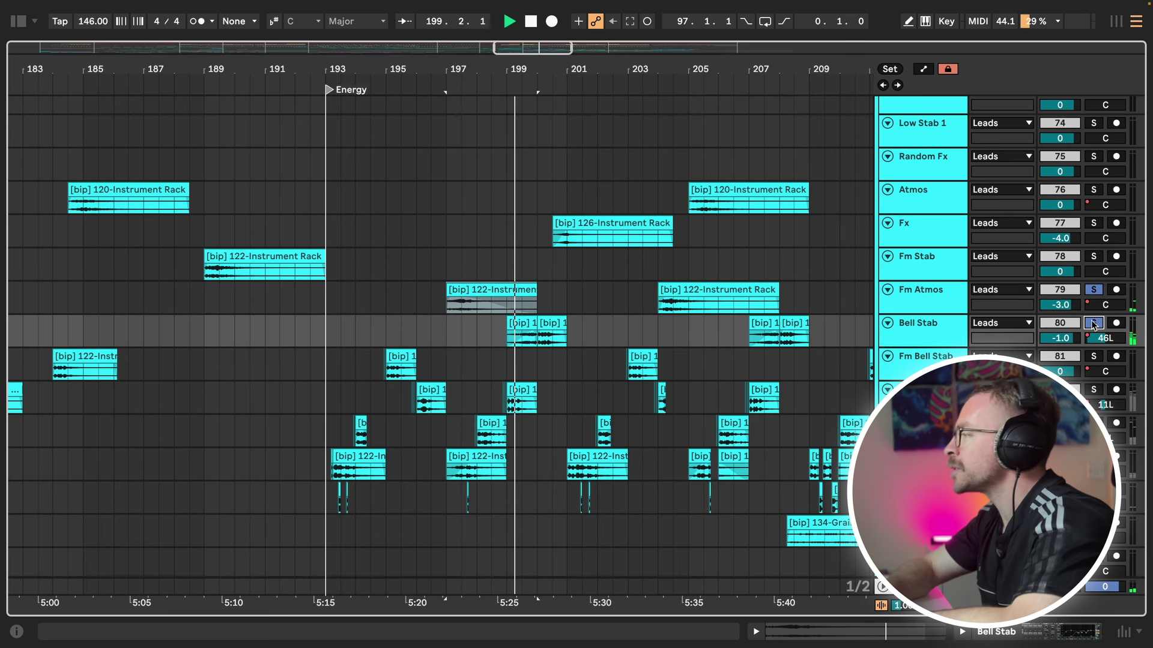
{"action": "left_click", "coordinate": [1093, 223]}
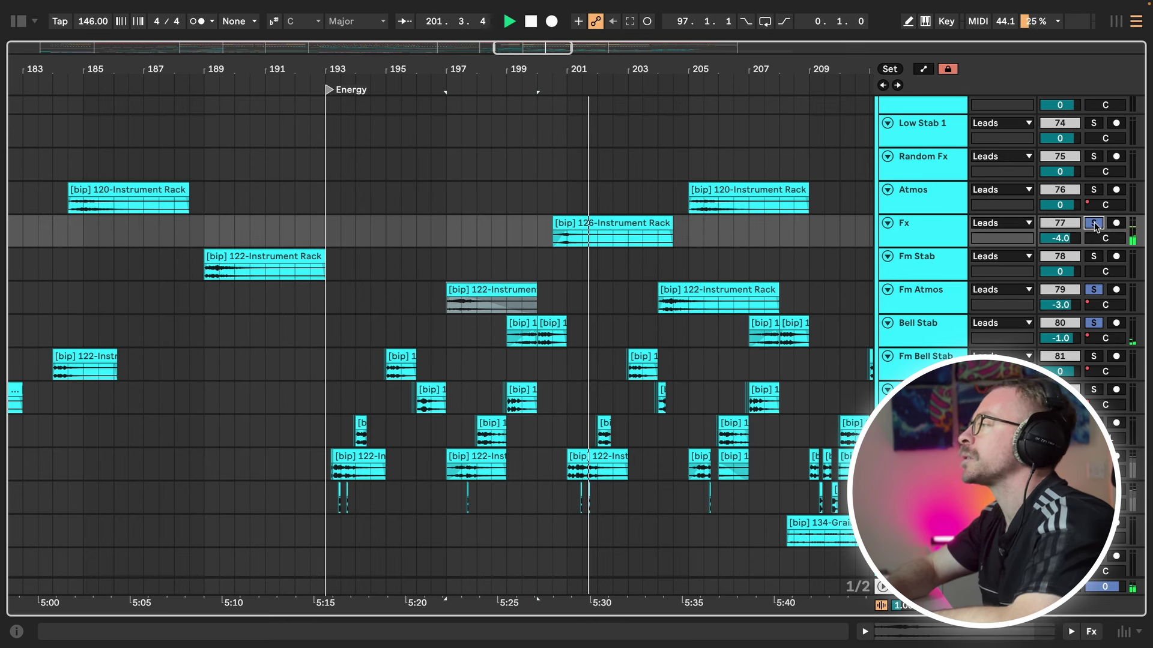
{"action": "left_click", "coordinate": [785, 196]}
Step: Zoom to the Atmos clip, solo only Atmos, and play it from the Energy marker
{"action": "key", "text": "z"}
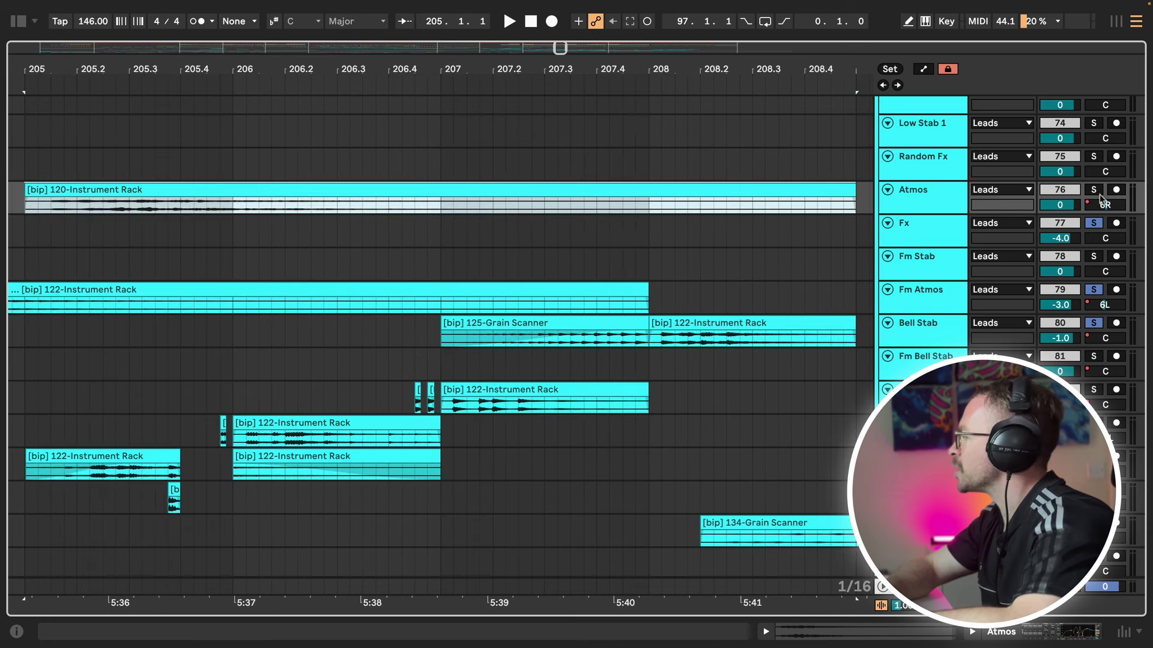
{"action": "left_click", "coordinate": [1098, 191]}
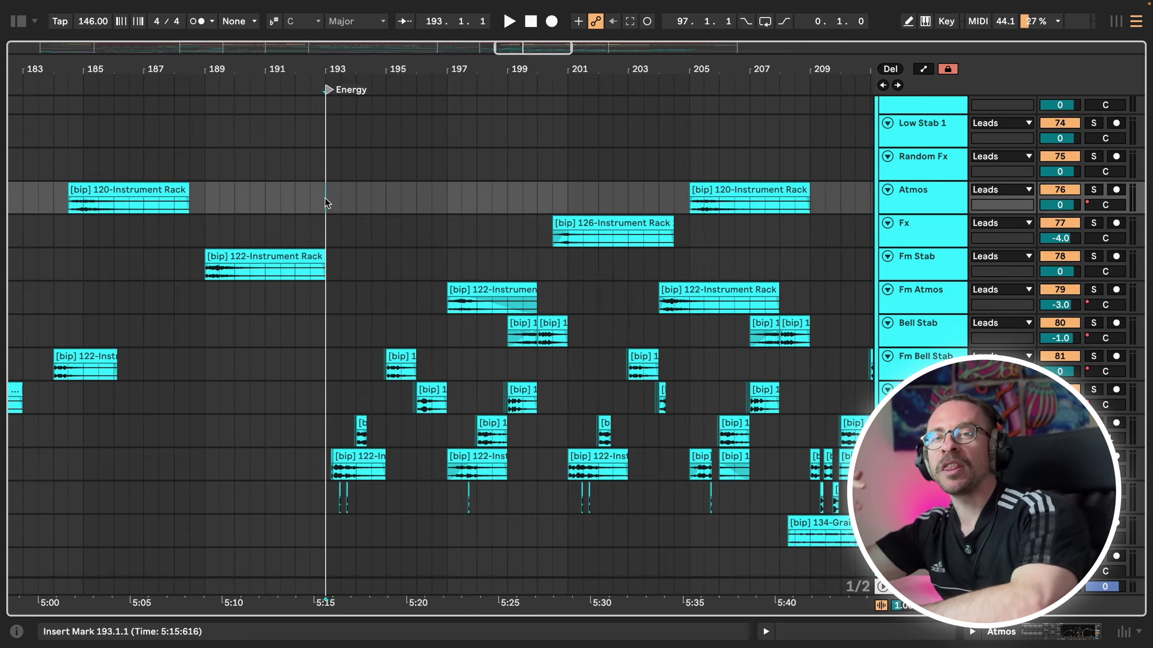
{"action": "key", "text": "space"}
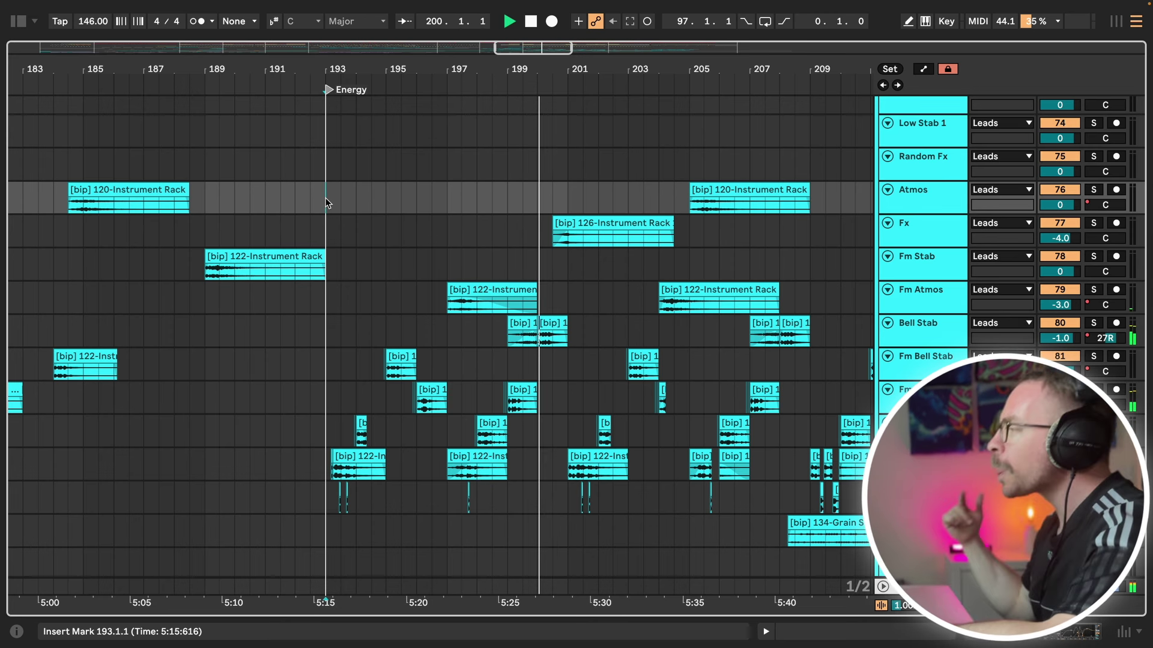
{"action": "key", "text": "space"}
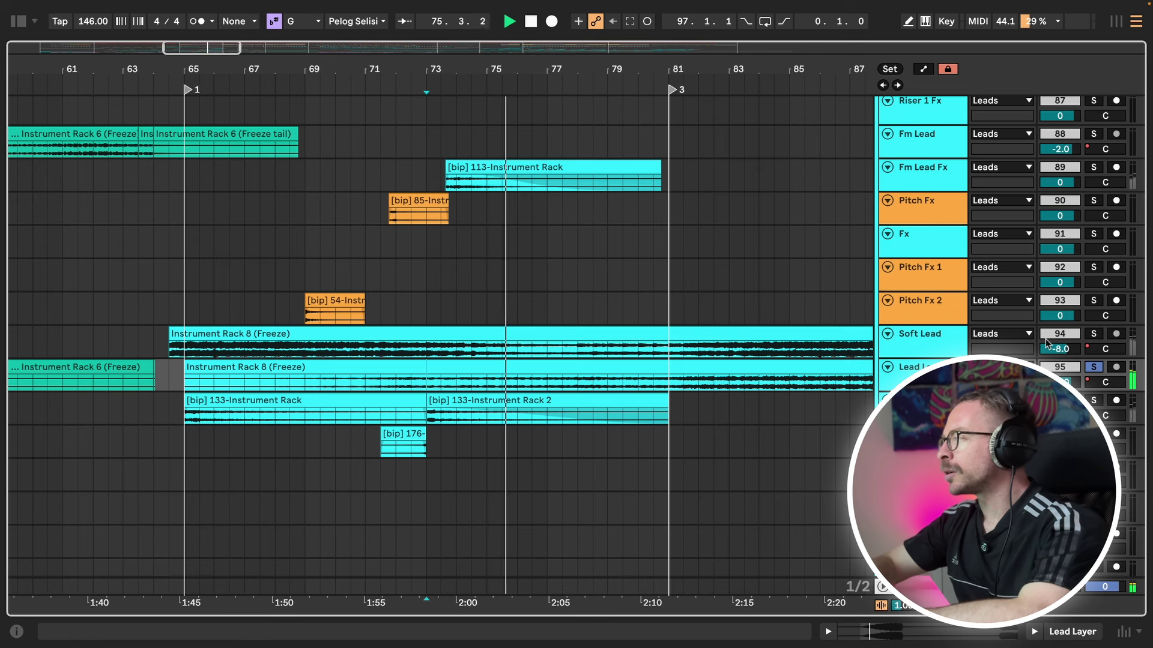
Step: Solo the Soft Lead track and listen to it during playback
{"action": "left_click", "coordinate": [1094, 333]}
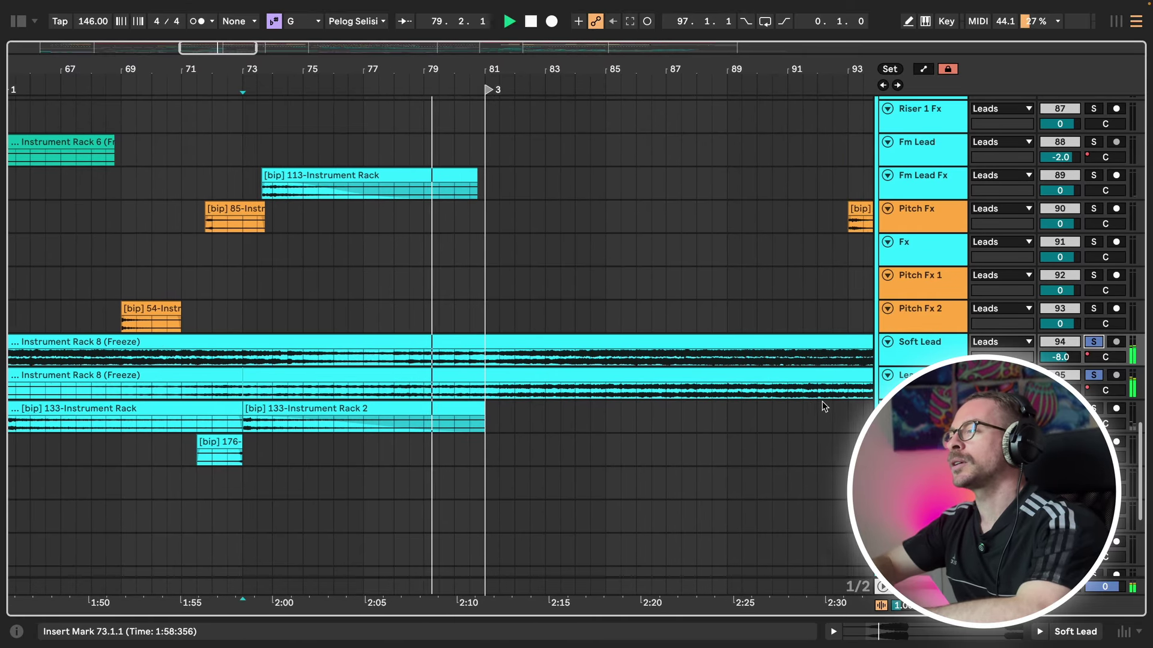
{"action": "scroll", "coordinate": [822, 401], "scroll_direction": "right", "scroll_amount": 15}
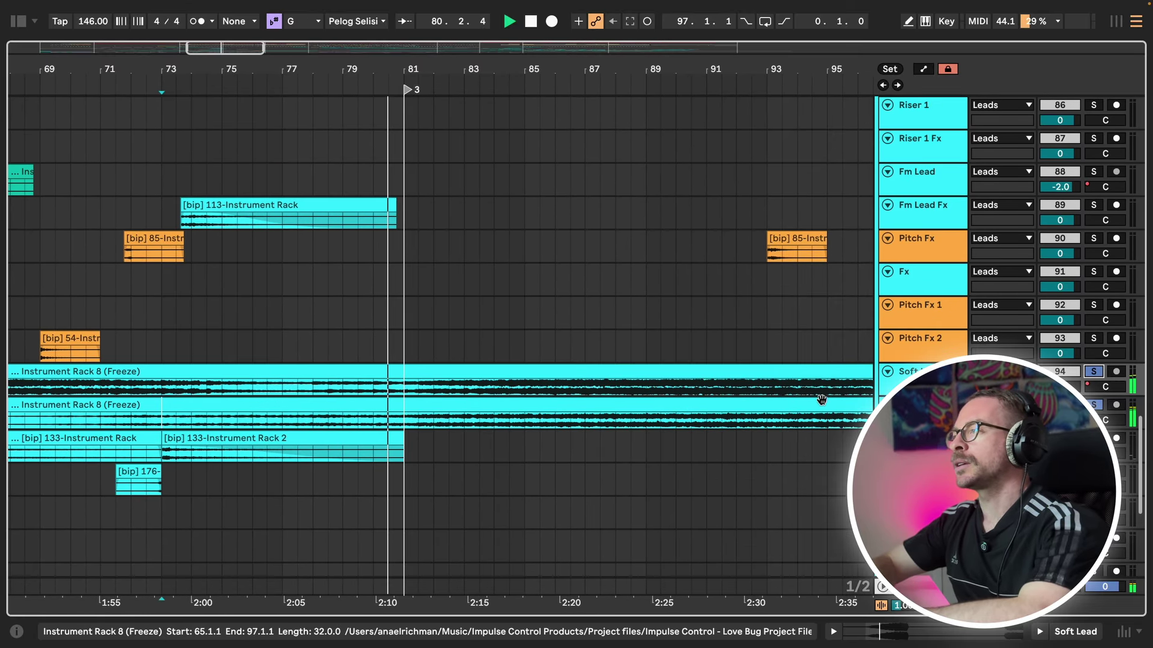
{"action": "scroll", "coordinate": [822, 401], "scroll_direction": "up", "scroll_amount": 2}
{"action": "key", "text": "space"}
Step: Start from bar 97 and audition the soloed Fm Lead track
{"action": "left_click", "coordinate": [383, 418]}
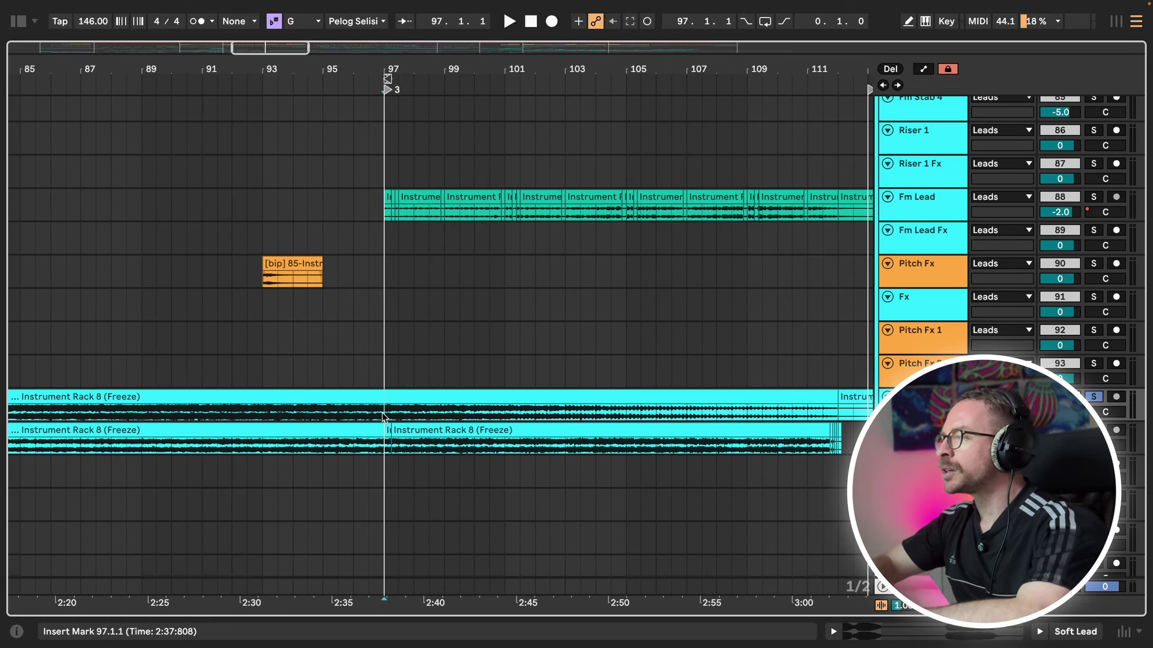
{"action": "left_click", "coordinate": [1093, 198]}
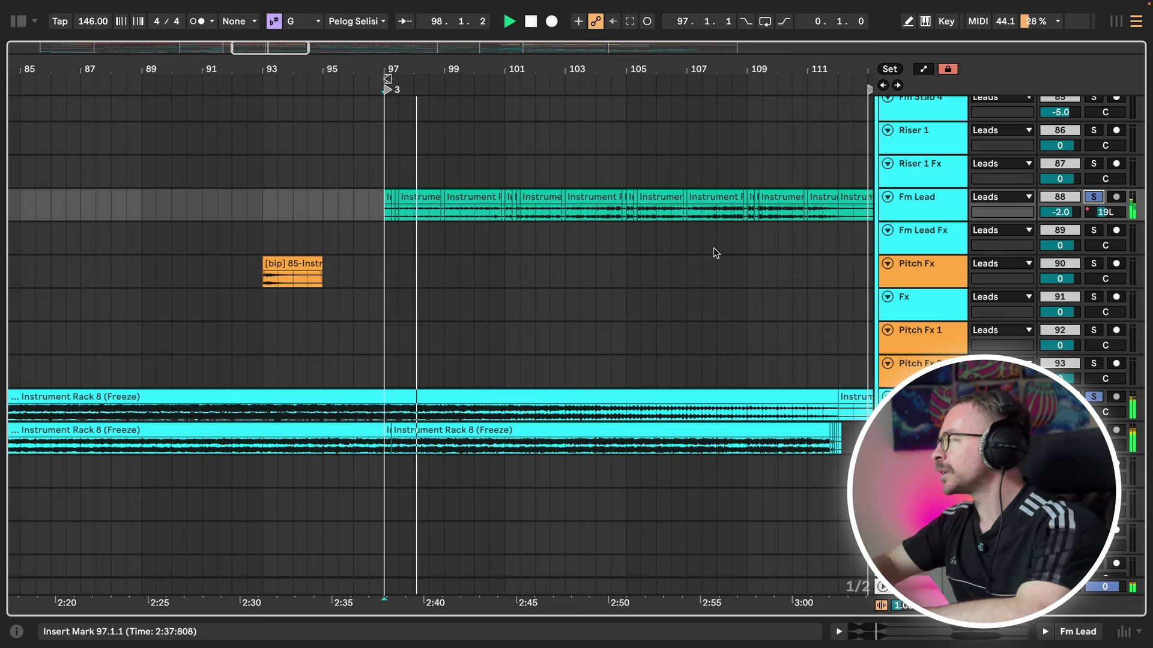
{"action": "scroll", "coordinate": [714, 248], "scroll_direction": "right", "scroll_amount": 2}
{"action": "scroll", "coordinate": [713, 247], "scroll_direction": "up", "scroll_amount": 1}
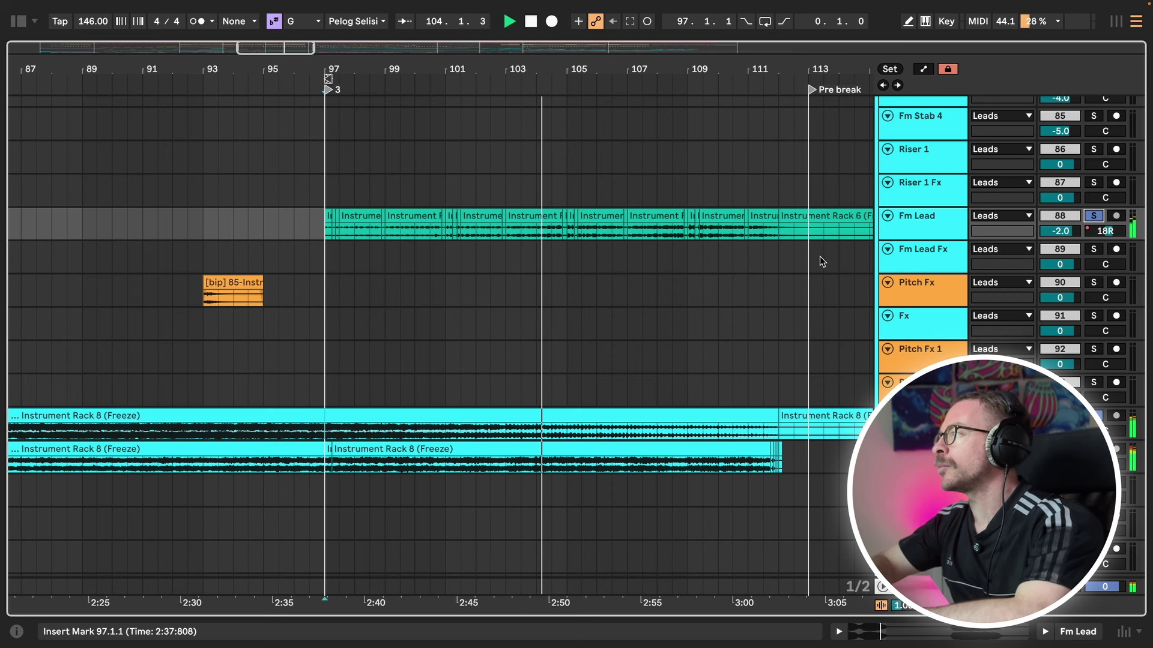
{"action": "key", "text": "space"}
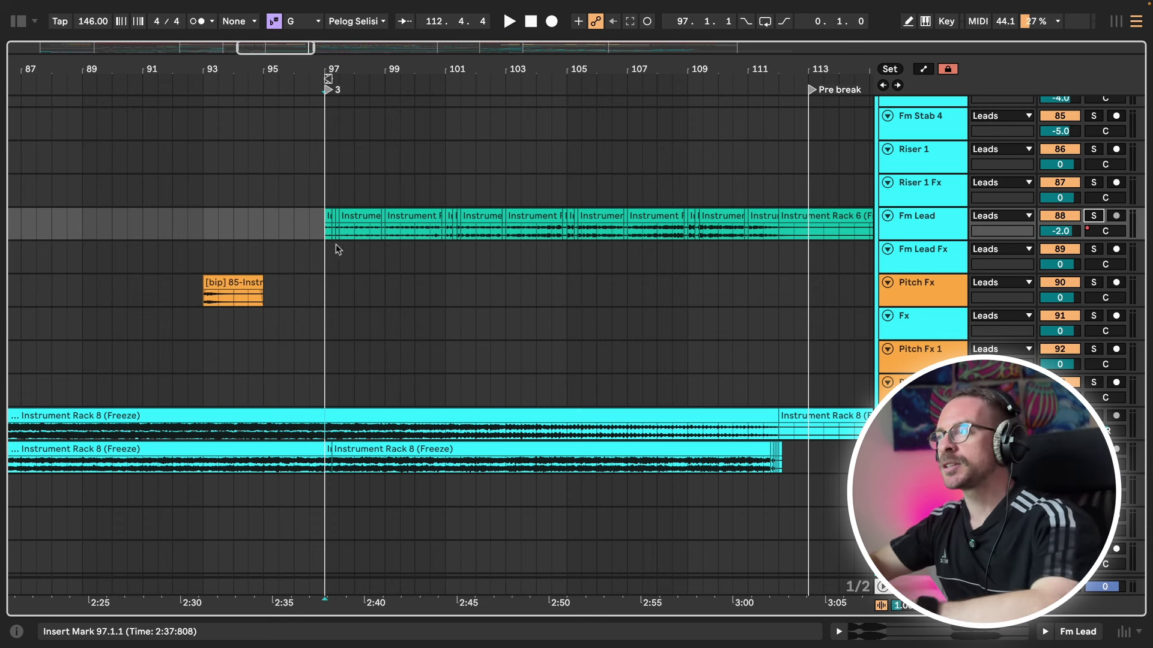
Step: Zoom to the small 85-Instrument Rack clip and play it from its start
{"action": "left_click", "coordinate": [250, 293]}
{"action": "key", "text": "z"}
{"action": "key", "text": "space"}
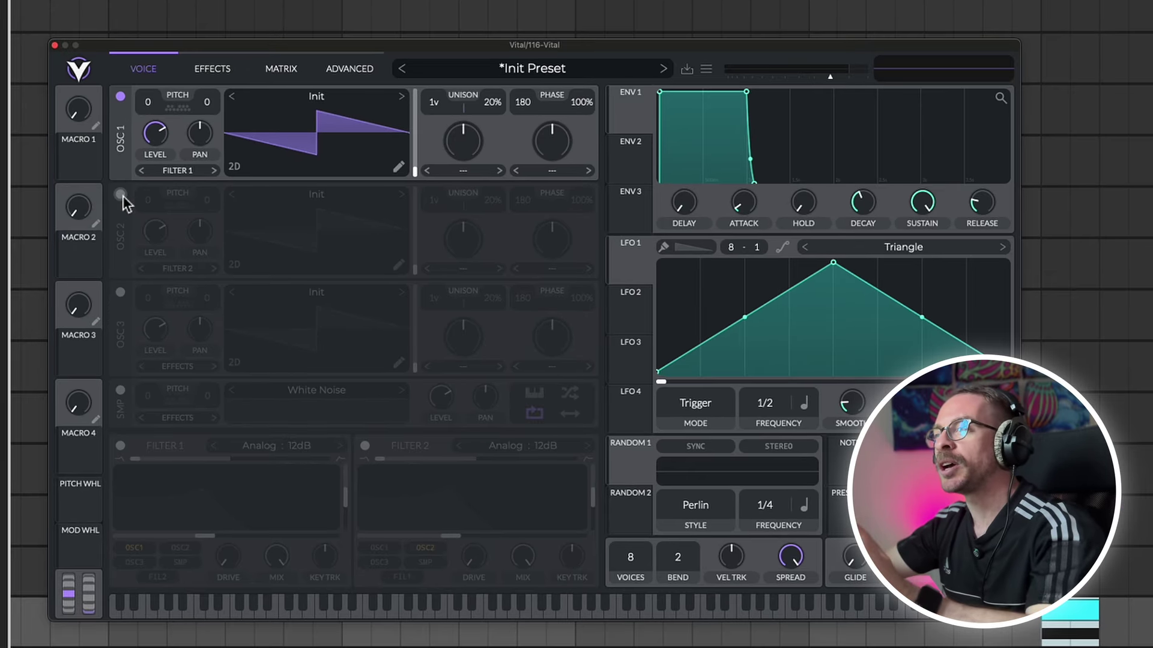
Step: Switch on oscillator 2 and load the Basic Shapes sine wavetable into it
{"action": "left_click", "coordinate": [120, 194]}
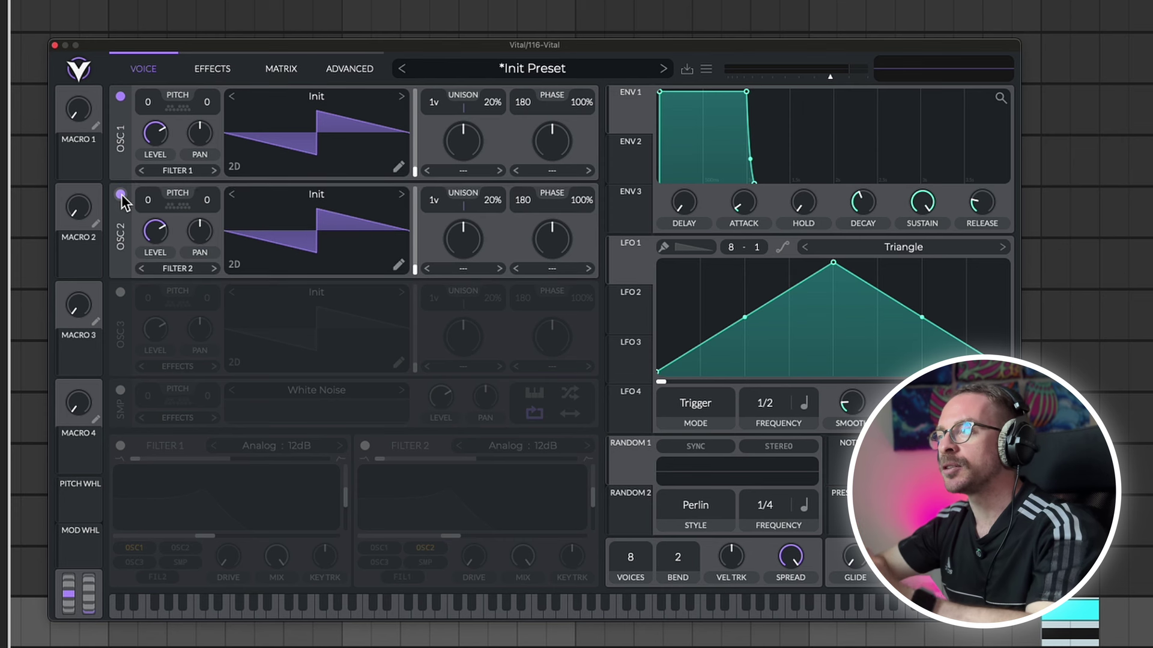
{"action": "left_click", "coordinate": [362, 205]}
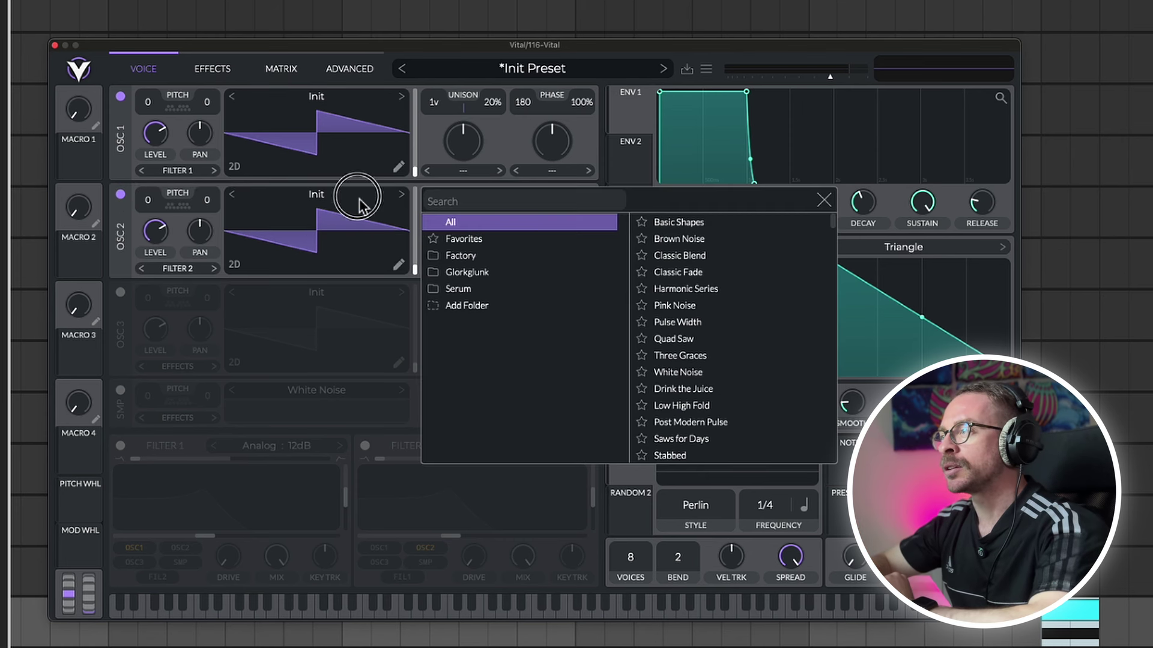
{"action": "left_click", "coordinate": [724, 224]}
{"action": "left_click", "coordinate": [824, 200]}
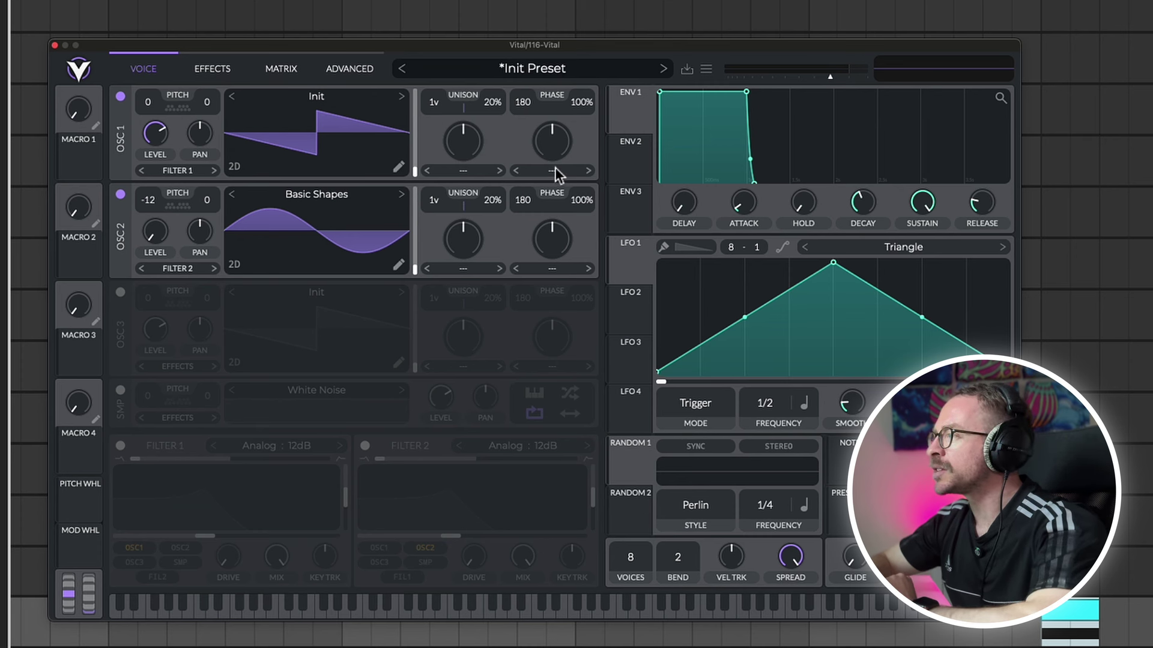
Step: Set oscillator 1 to FM from oscillator 2 with a reduced FM amount
{"action": "left_click", "coordinate": [554, 169]}
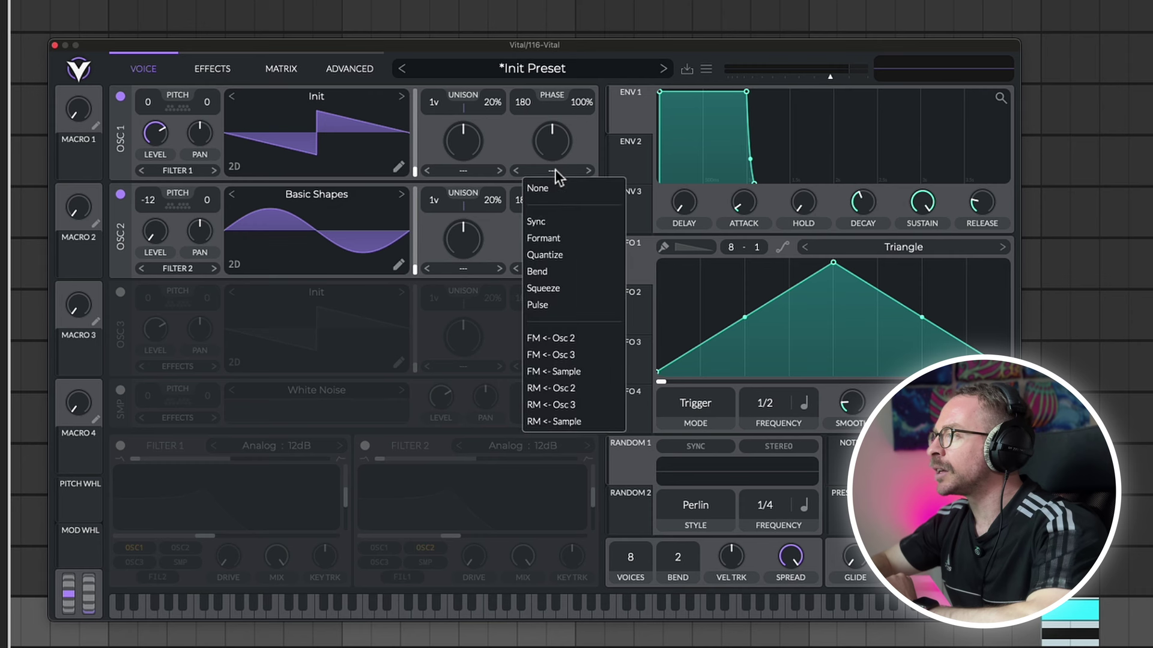
{"action": "left_click", "coordinate": [575, 338]}
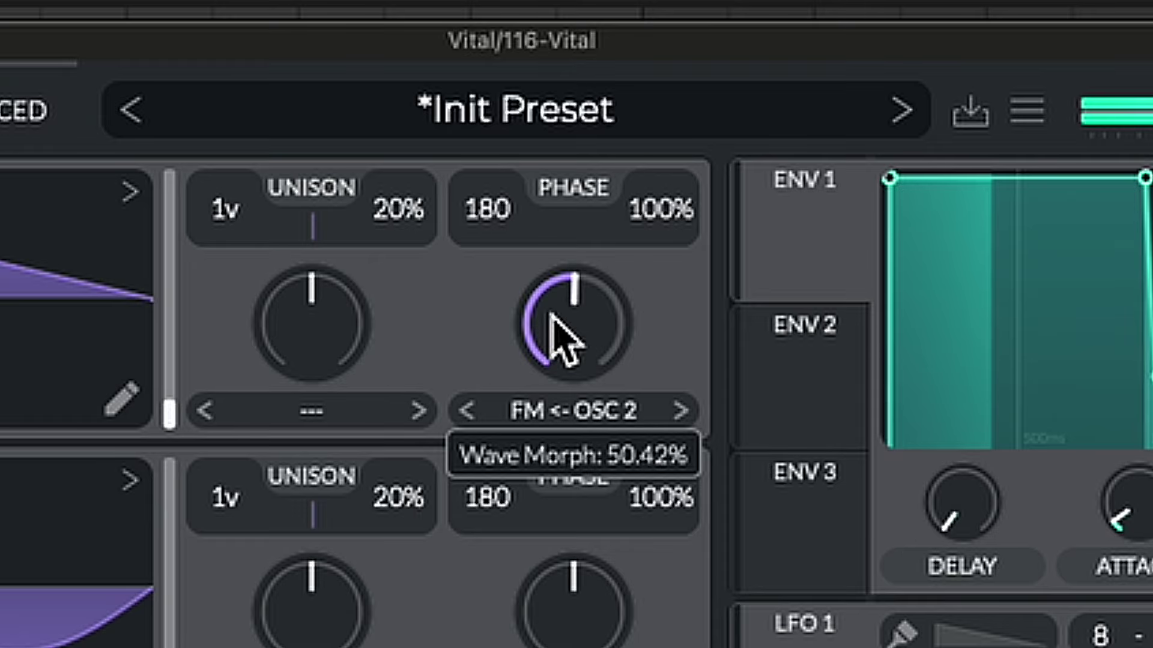
{"action": "left_click_drag", "start_coordinate": [549, 138], "coordinate": [556, 188]}
{"action": "left_click_drag", "start_coordinate": [585, 442], "coordinate": [588, 480]}
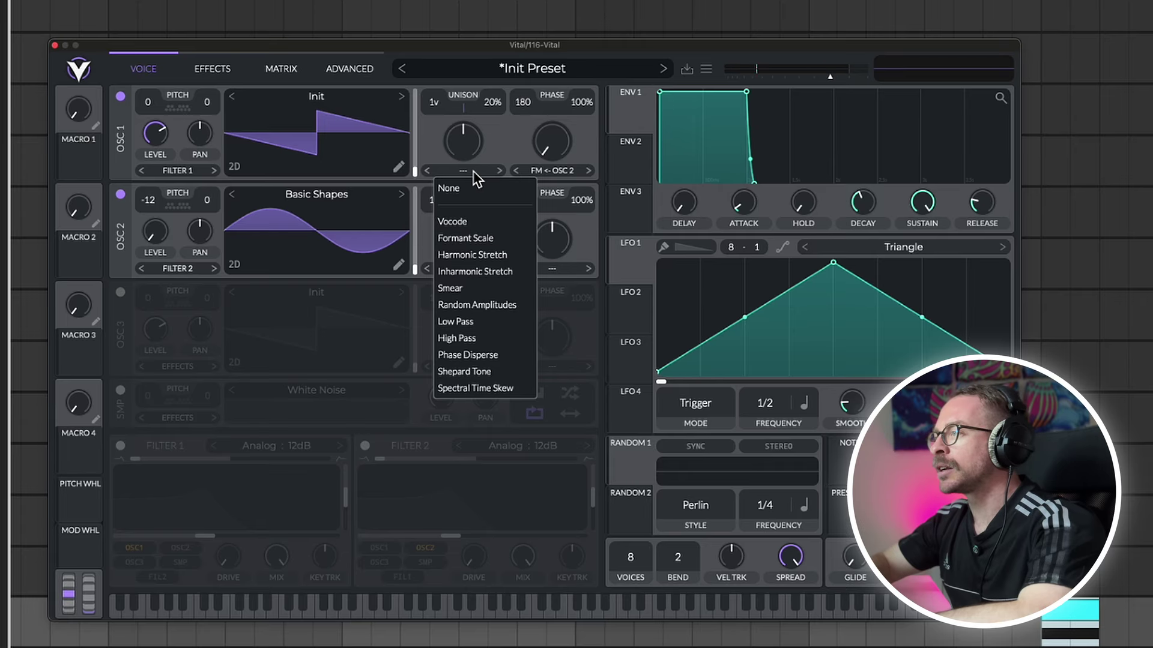
Step: Add Random Amplitudes morphing at zero, mapped to Macro 3, and map Macro 4 to FM
{"action": "left_click", "coordinate": [495, 305]}
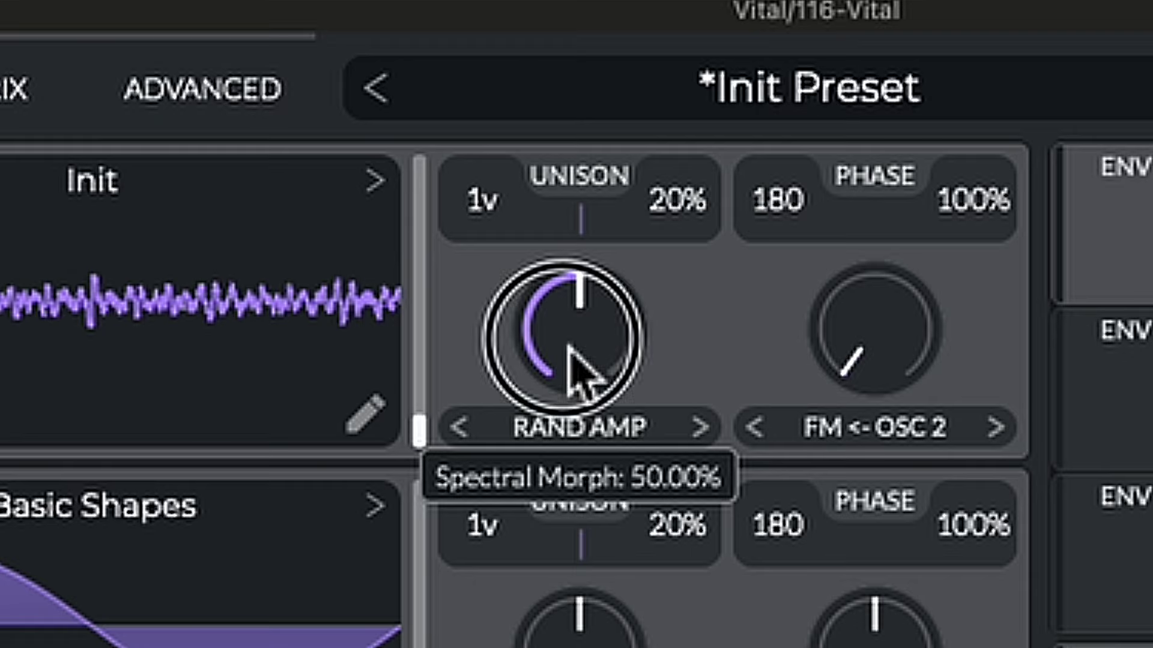
{"action": "left_click_drag", "start_coordinate": [465, 159], "coordinate": [464, 171]}
{"action": "left_click_drag", "start_coordinate": [580, 426], "coordinate": [618, 577]}
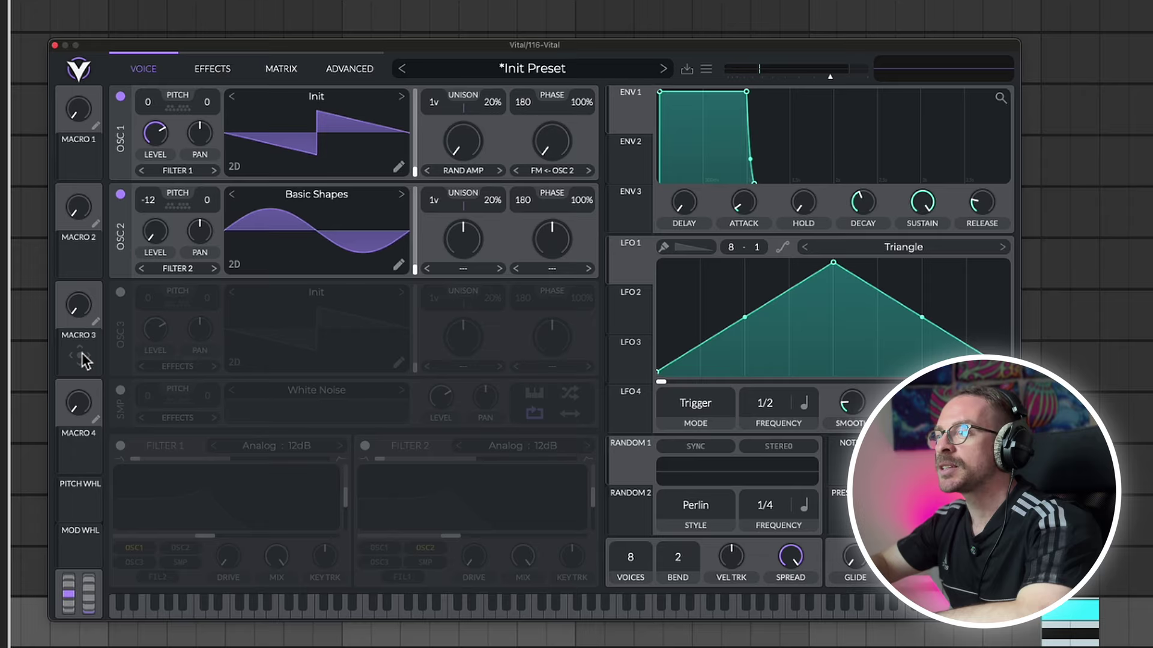
{"action": "left_click_drag", "start_coordinate": [84, 360], "coordinate": [472, 143]}
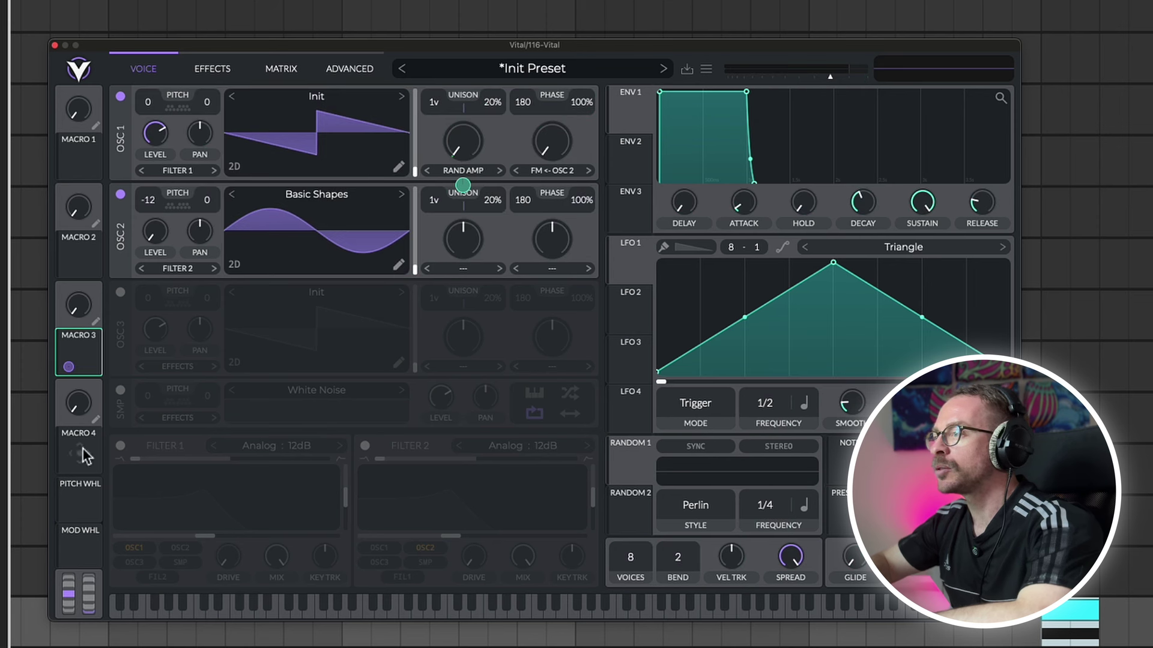
{"action": "left_click_drag", "start_coordinate": [81, 455], "coordinate": [558, 149]}
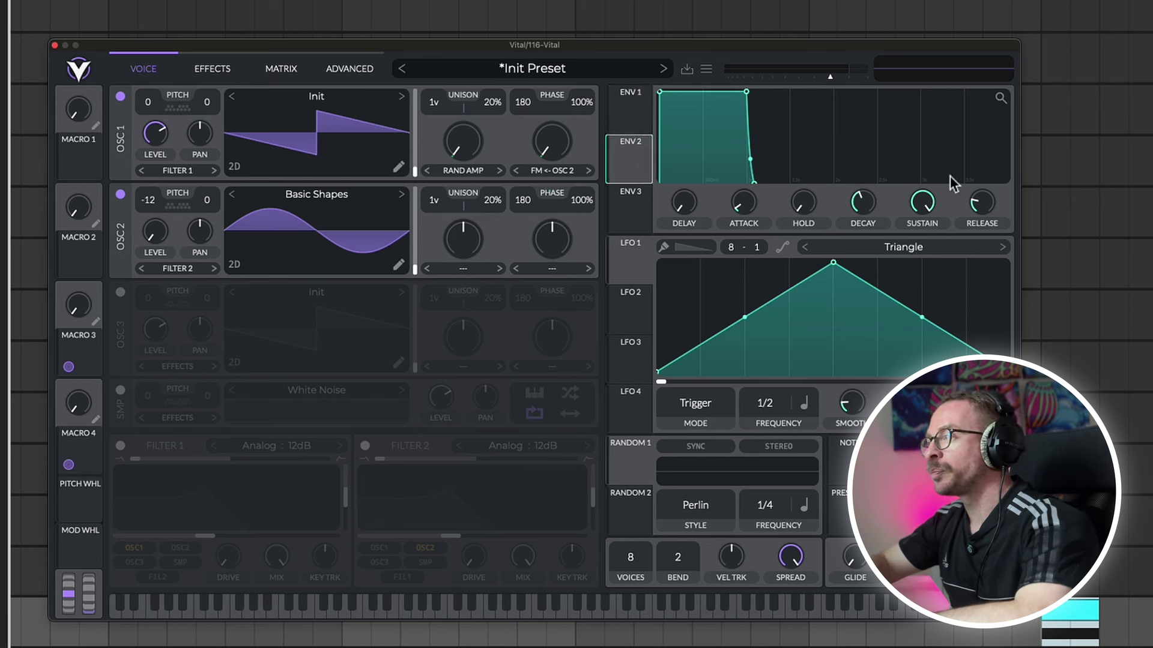
Step: Make Env 2 a short pluck (decay ~0.17 s) and enable Filter 1 with no resonance at 32.92 Hz
{"action": "left_click_drag", "start_coordinate": [934, 209], "coordinate": [934, 258]}
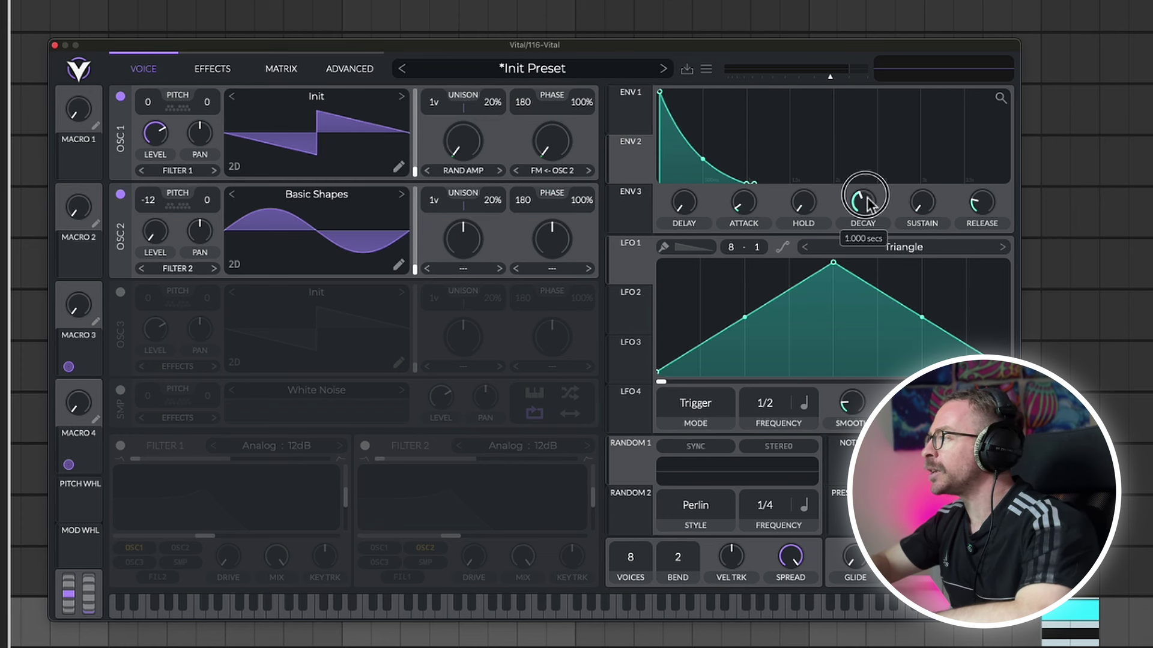
{"action": "left_click_drag", "start_coordinate": [869, 206], "coordinate": [870, 223]}
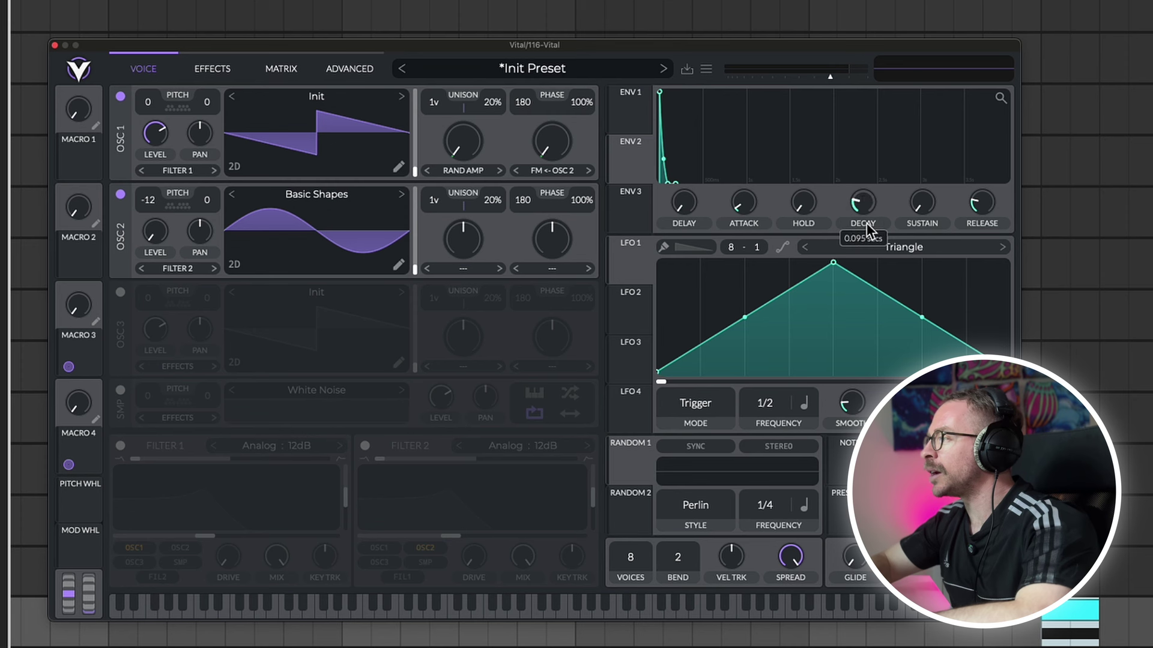
{"action": "left_click", "coordinate": [120, 445]}
{"action": "left_click_drag", "start_coordinate": [352, 506], "coordinate": [352, 529]}
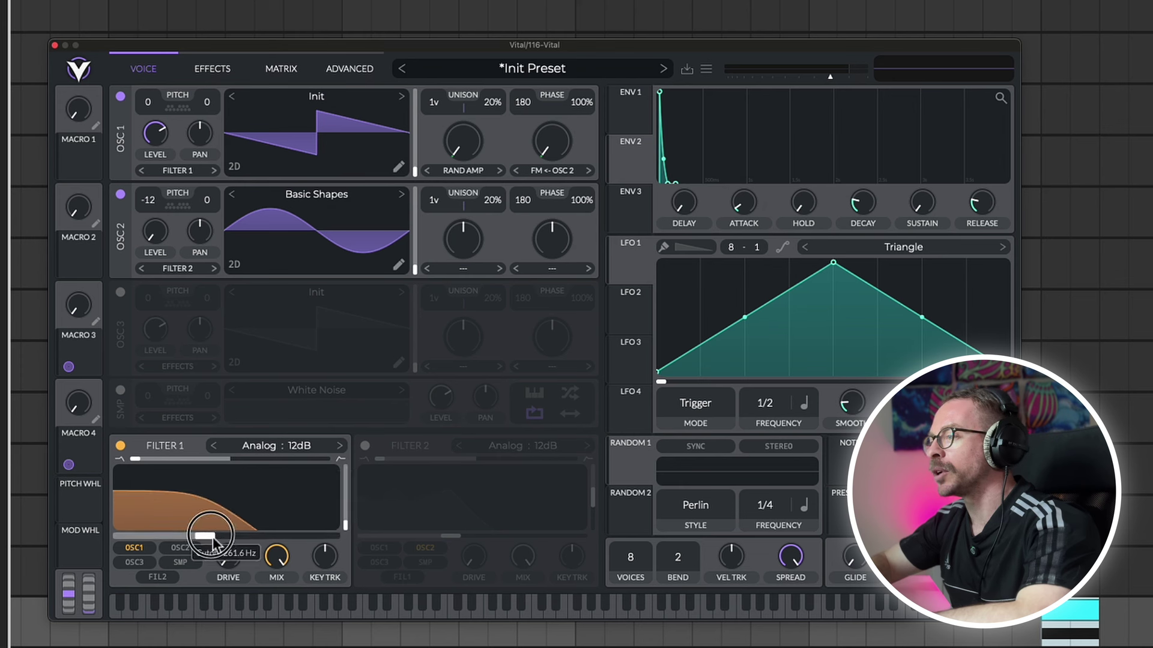
{"action": "left_click_drag", "start_coordinate": [215, 542], "coordinate": [148, 542]}
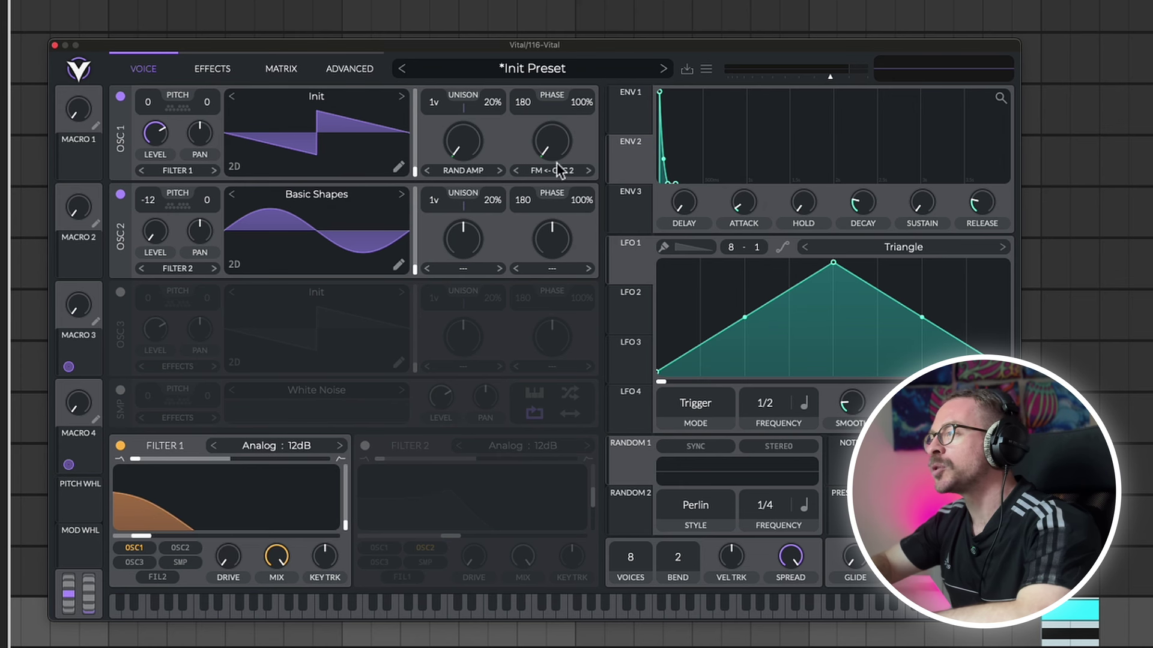
Step: Modulate Filter 1 cutoff with Env 2 and Macro 2, and map Macro 1 to Env 2 sustain
{"action": "left_click_drag", "start_coordinate": [638, 164], "coordinate": [164, 542]}
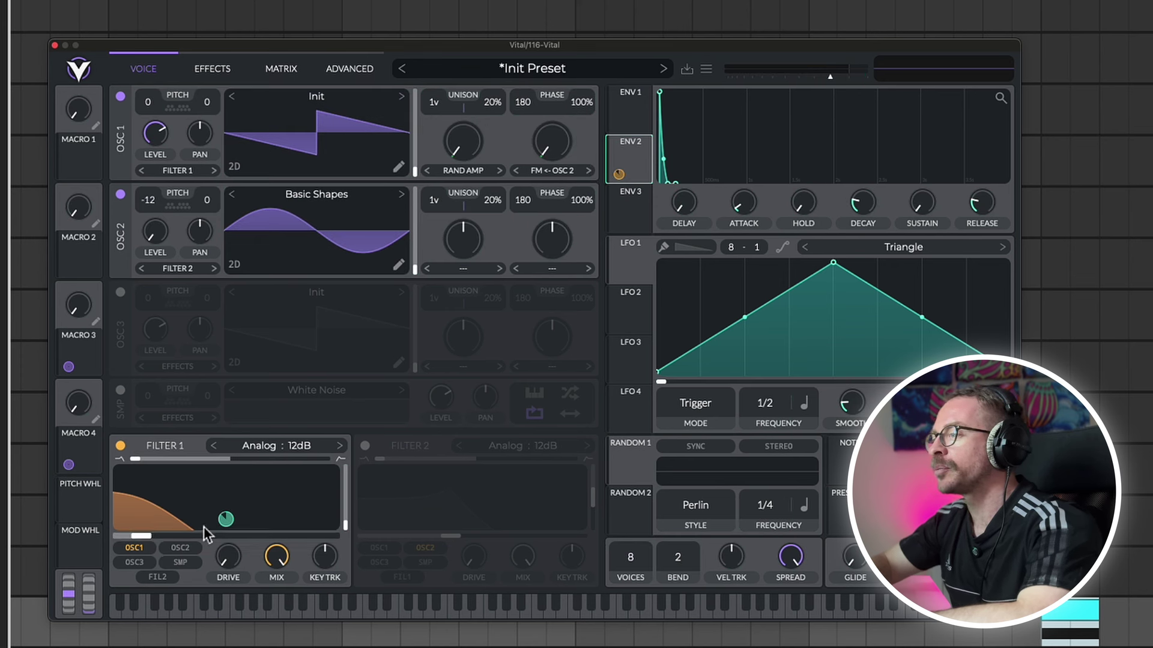
{"action": "mouse_move", "coordinate": [228, 525]}
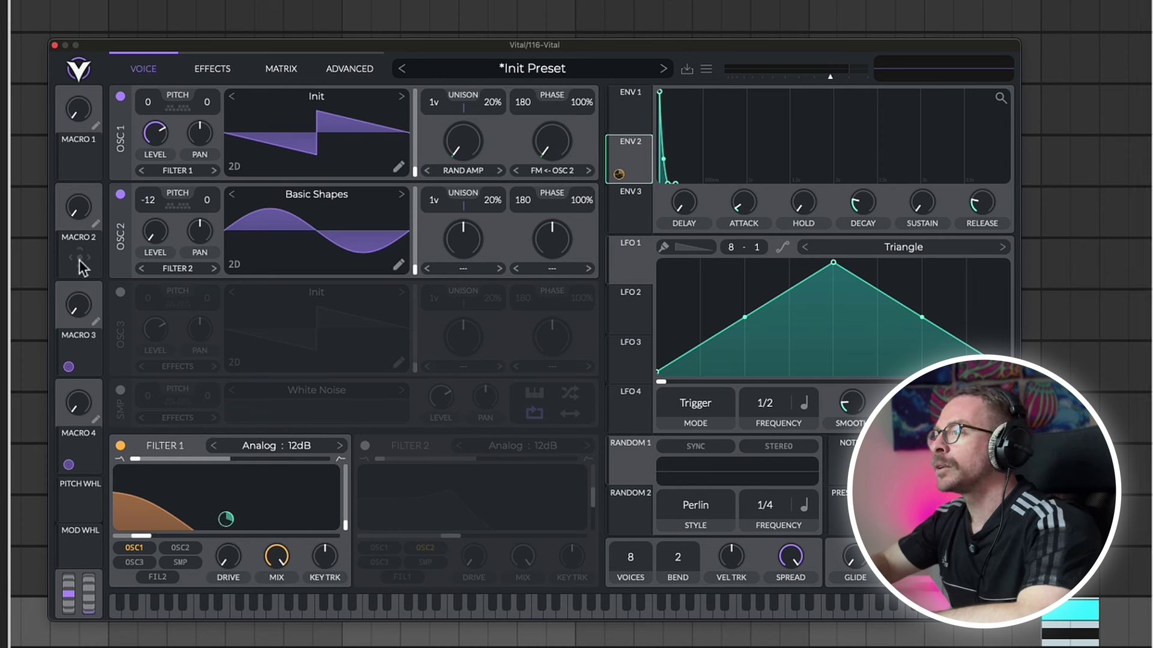
{"action": "left_click_drag", "start_coordinate": [79, 258], "coordinate": [136, 487]}
{"action": "left_click_drag", "start_coordinate": [71, 209], "coordinate": [863, 203]}
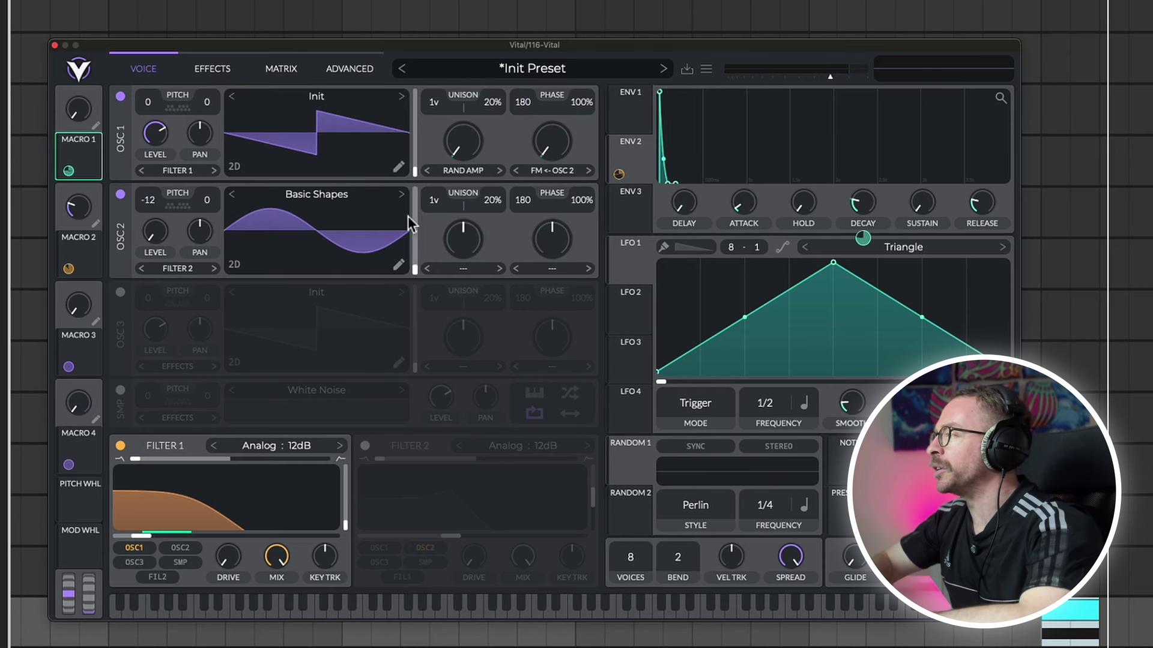
{"action": "left_click_drag", "start_coordinate": [79, 161], "coordinate": [925, 207]}
Step: In the modulation matrix, curve the Macro 1 sustain mapping exponentially
{"action": "left_click", "coordinate": [290, 71]}
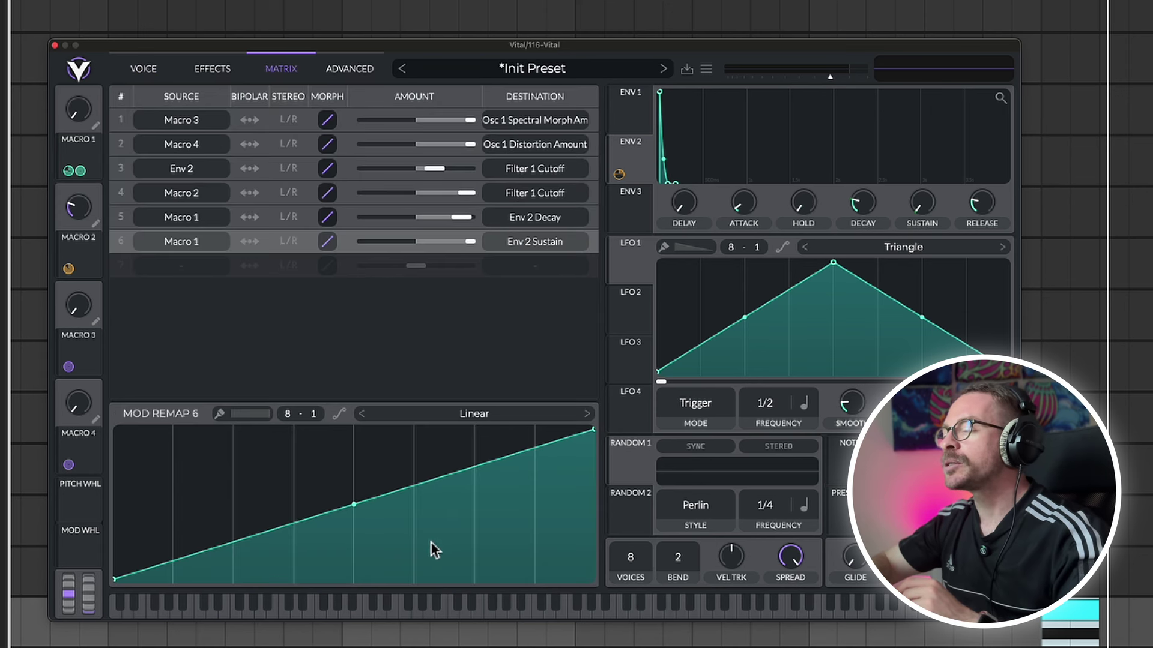
{"action": "left_click_drag", "start_coordinate": [359, 511], "coordinate": [359, 532]}
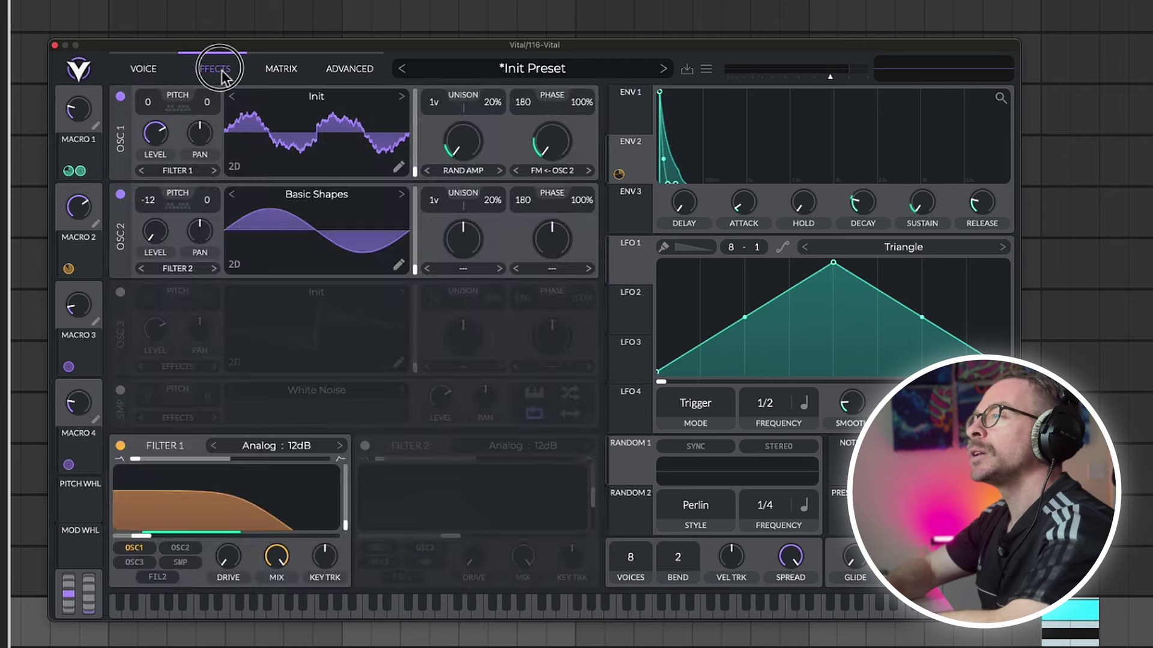
Step: Enable the Distortion effect with its filter placed post-distortion
{"action": "left_click", "coordinate": [218, 69]}
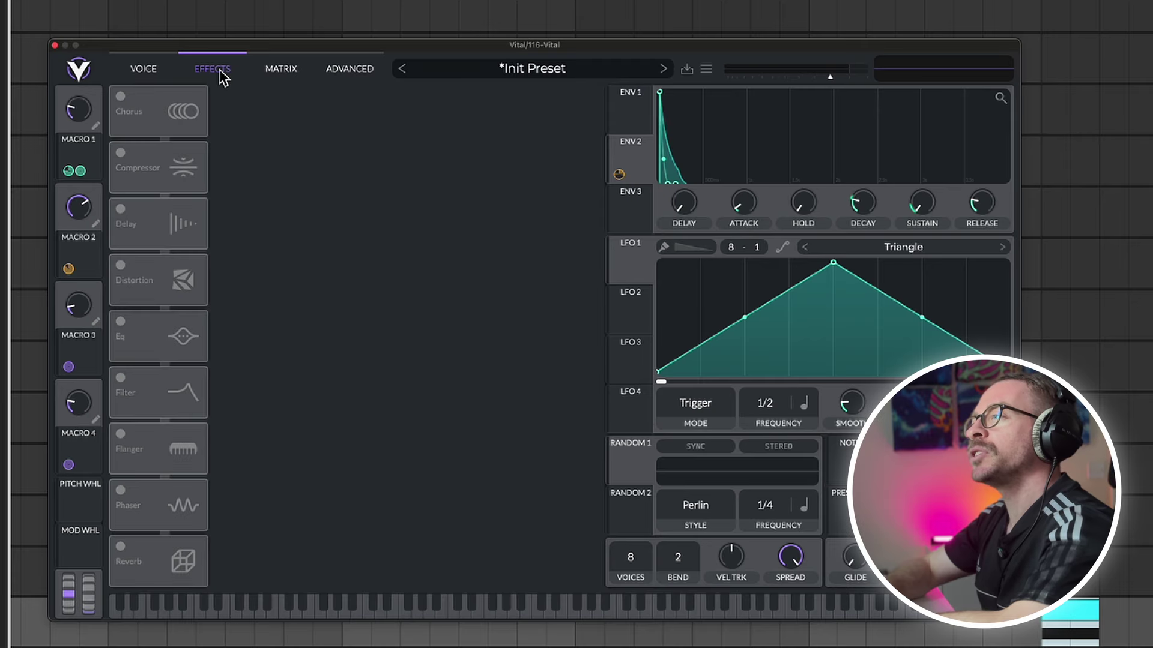
{"action": "left_click", "coordinate": [121, 266]}
{"action": "left_click", "coordinate": [284, 155]}
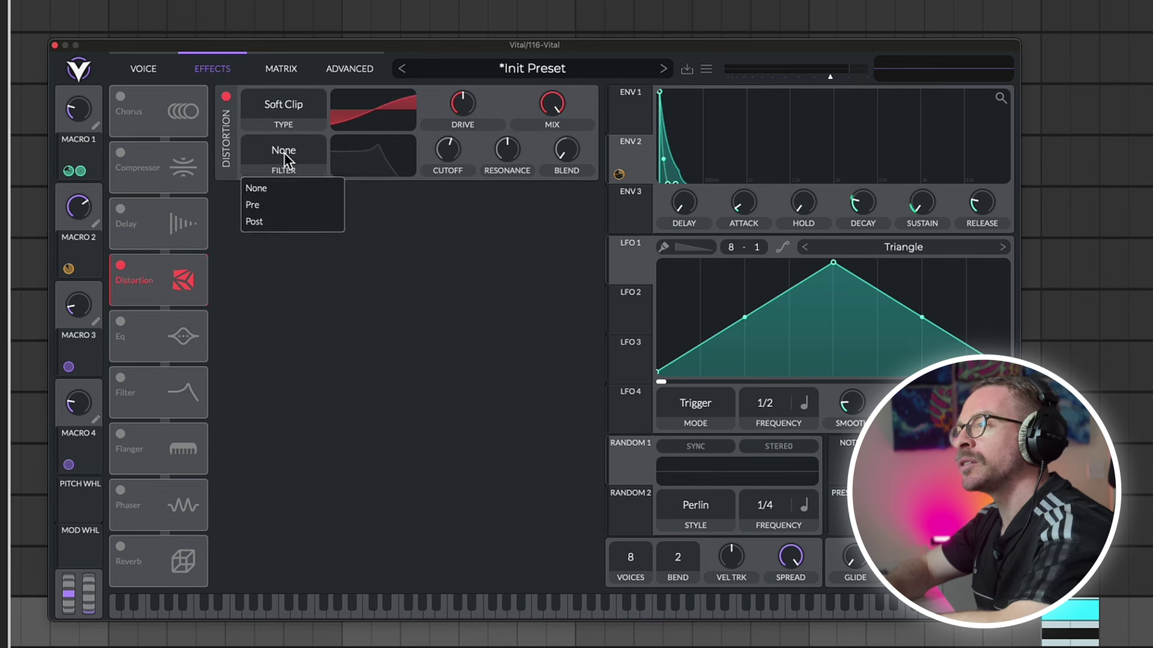
{"action": "left_click", "coordinate": [285, 222]}
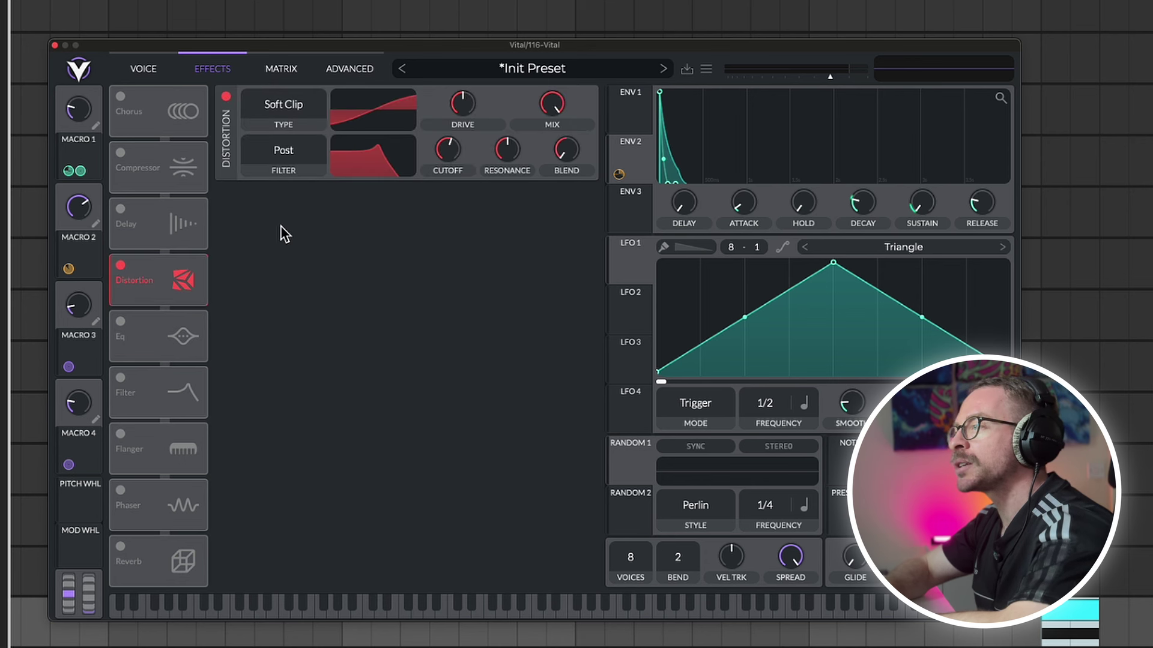
Step: Lower the distortion filter's cutoff, remove its resonance, and modulate cutoff with Env 2 and Macro 2
{"action": "left_click_drag", "start_coordinate": [447, 150], "coordinate": [445, 201]}
{"action": "left_click_drag", "start_coordinate": [509, 157], "coordinate": [509, 319]}
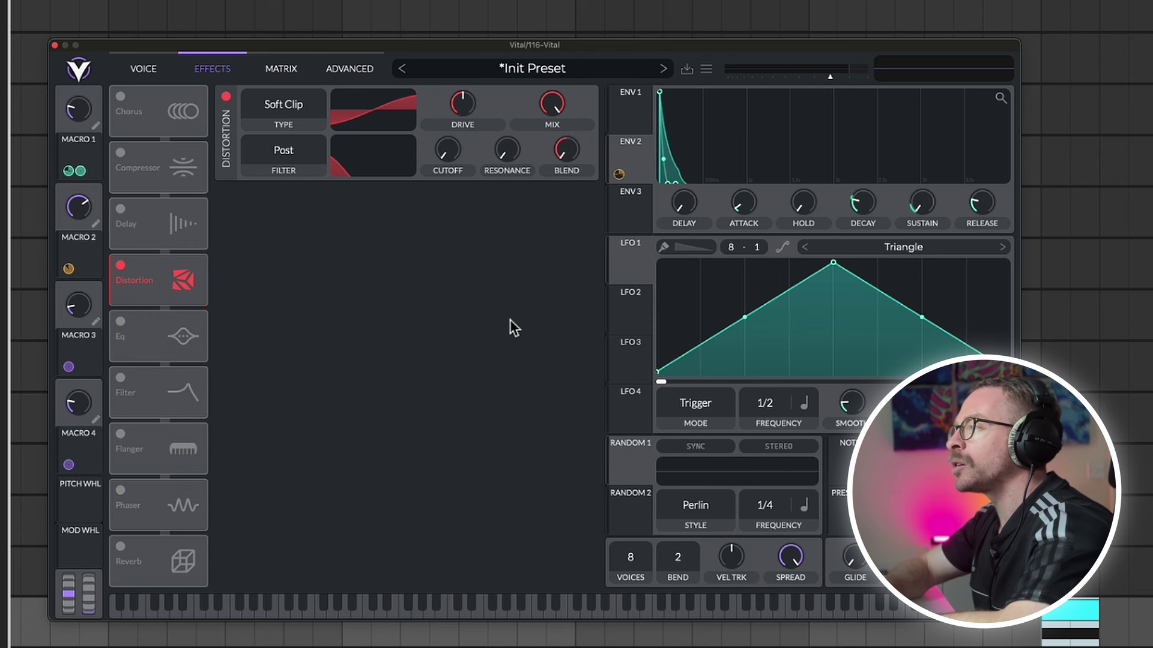
{"action": "left_click_drag", "start_coordinate": [637, 163], "coordinate": [447, 152]}
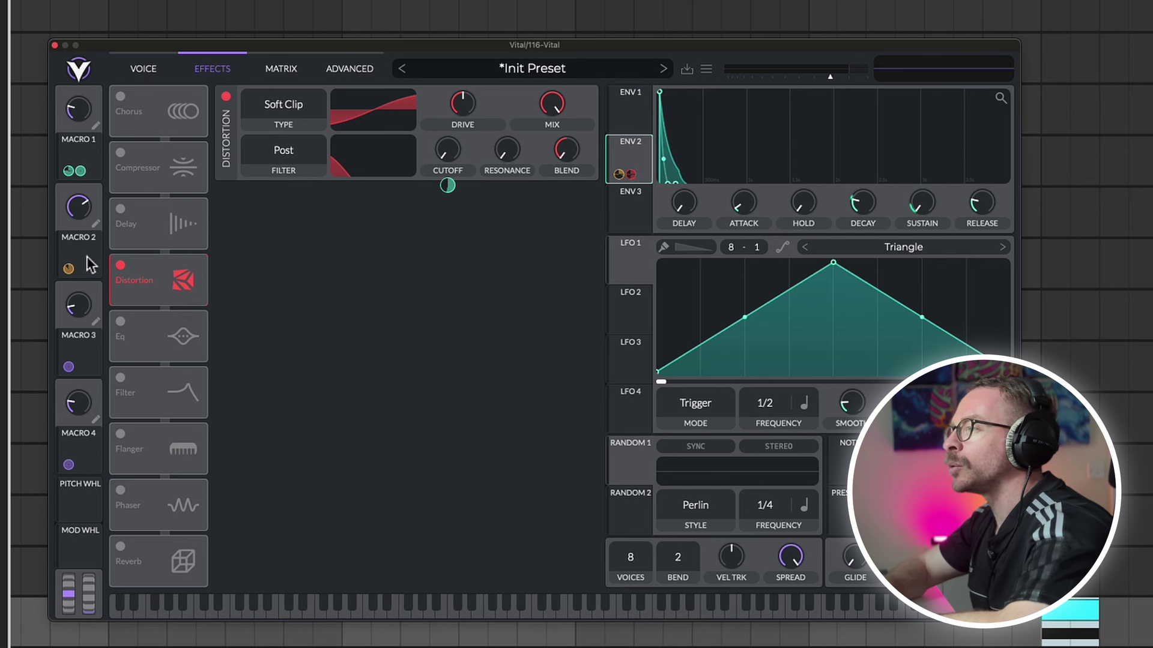
{"action": "left_click_drag", "start_coordinate": [84, 256], "coordinate": [452, 164]}
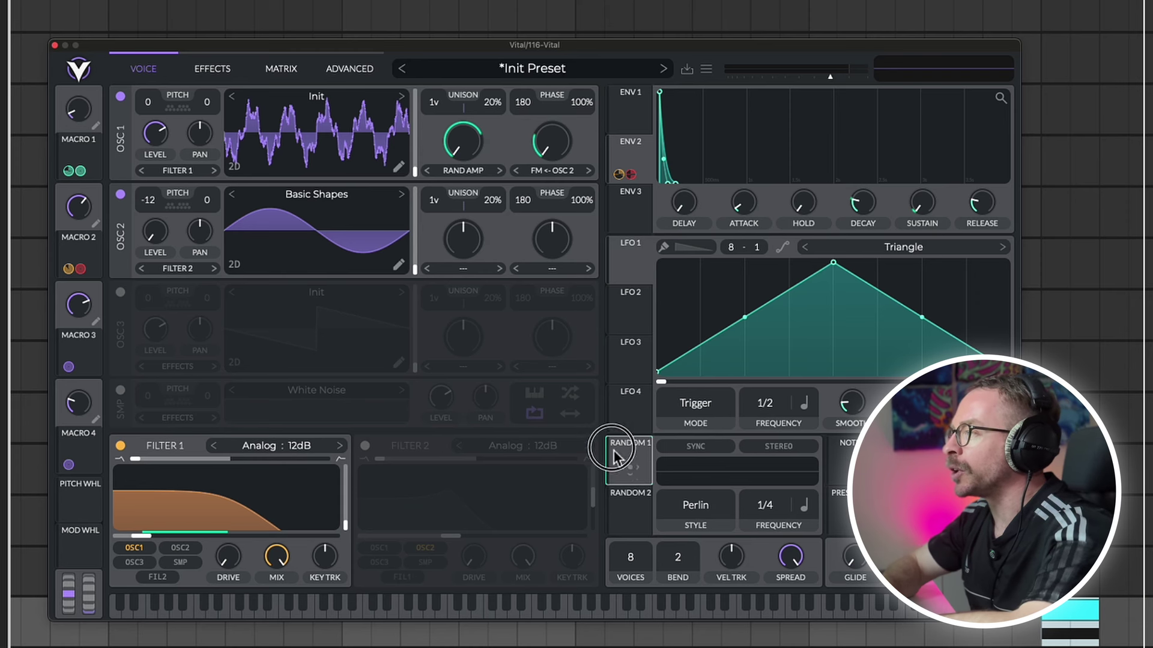
Step: Route Random 1 to oscillator 1's level knob
{"action": "left_click_drag", "start_coordinate": [614, 456], "coordinate": [154, 115]}
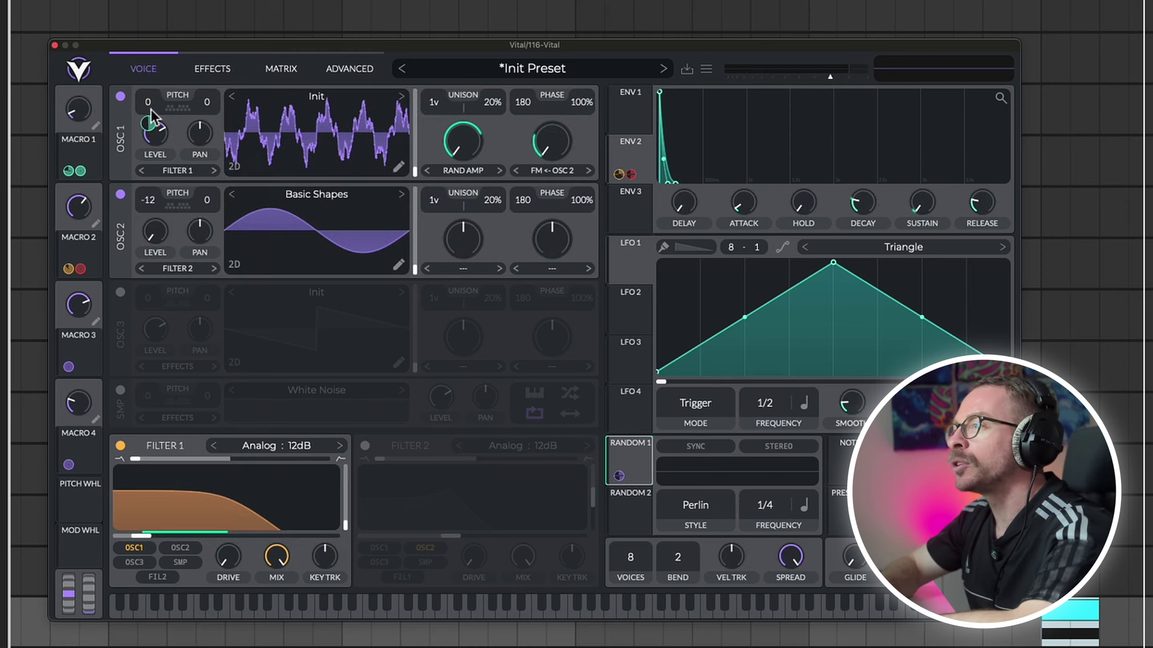